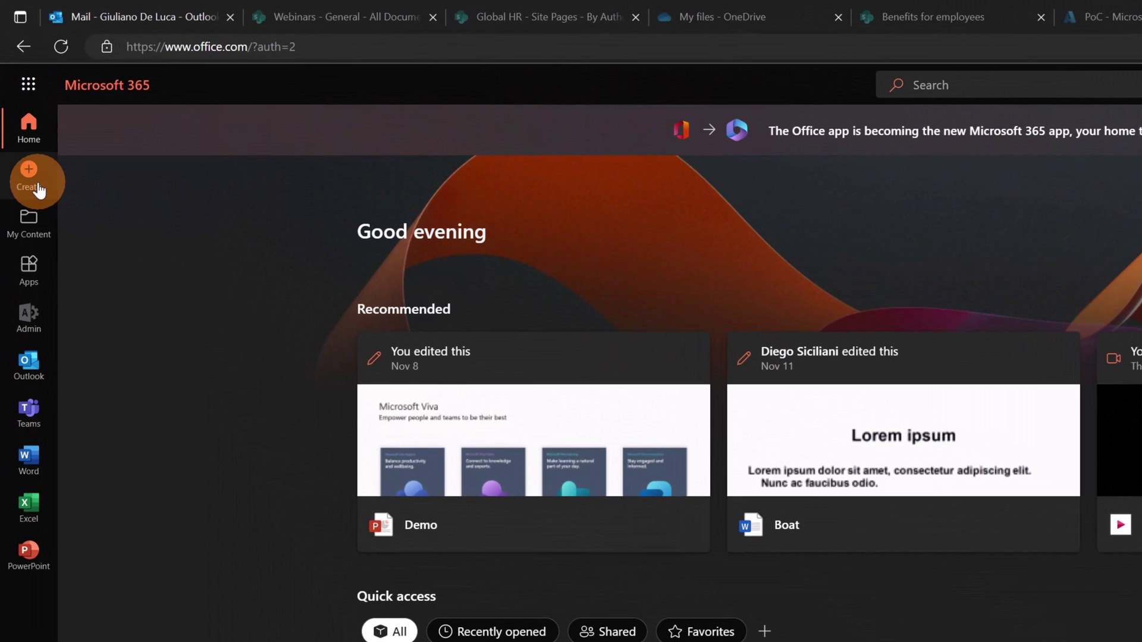
Step: Create a new blank form from the Microsoft 365 Create page
{"action": "left_click", "coordinate": [37, 187]}
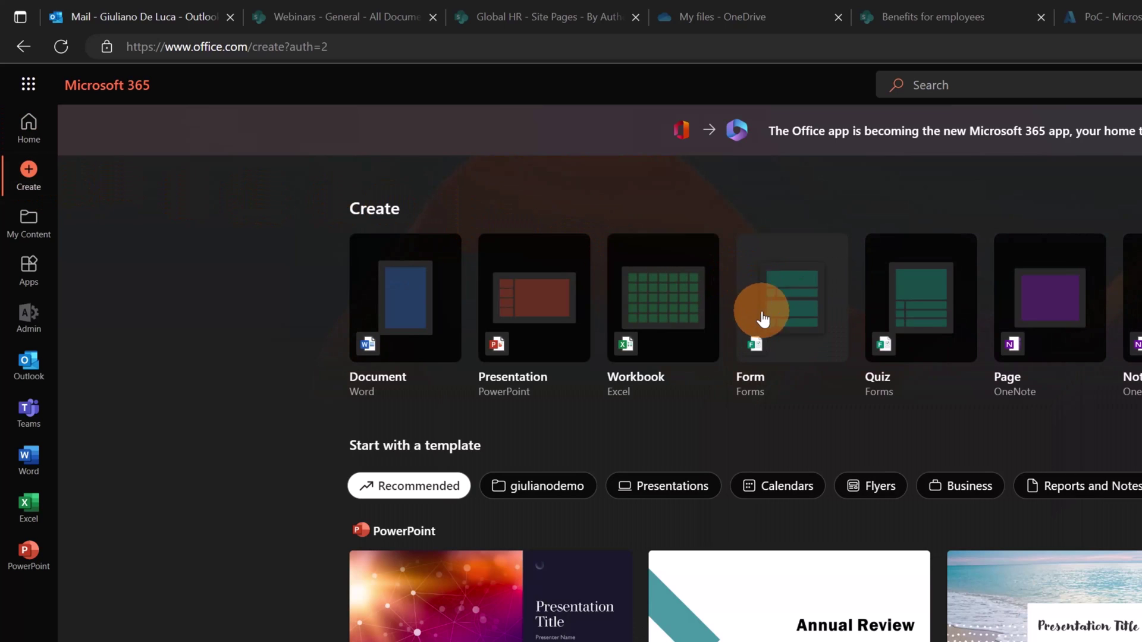
{"action": "left_click", "coordinate": [789, 322]}
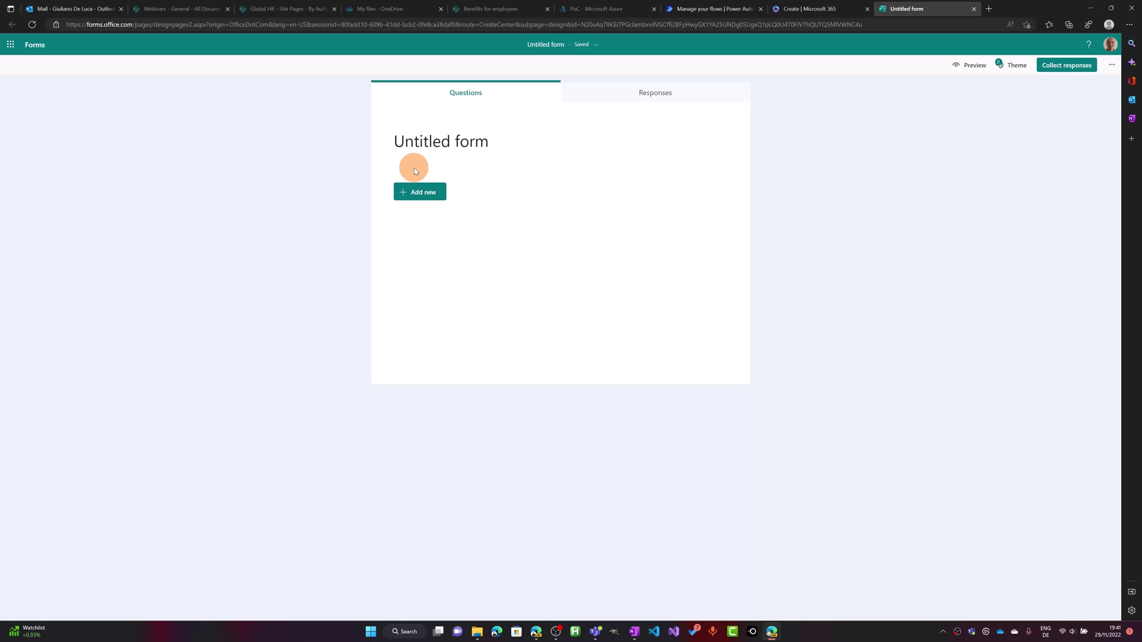
Step: Title the form 'Webinar - How to get the most out of your Intranet' and search header images for 'webinar'
{"action": "left_click", "coordinate": [426, 150]}
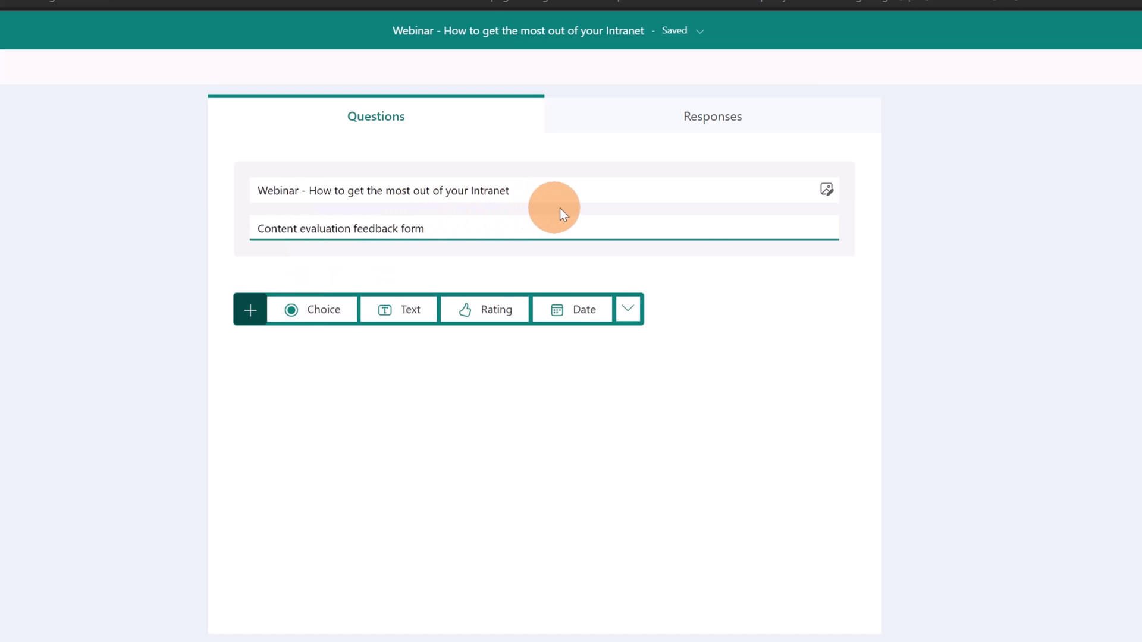
{"action": "left_click", "coordinate": [827, 190]}
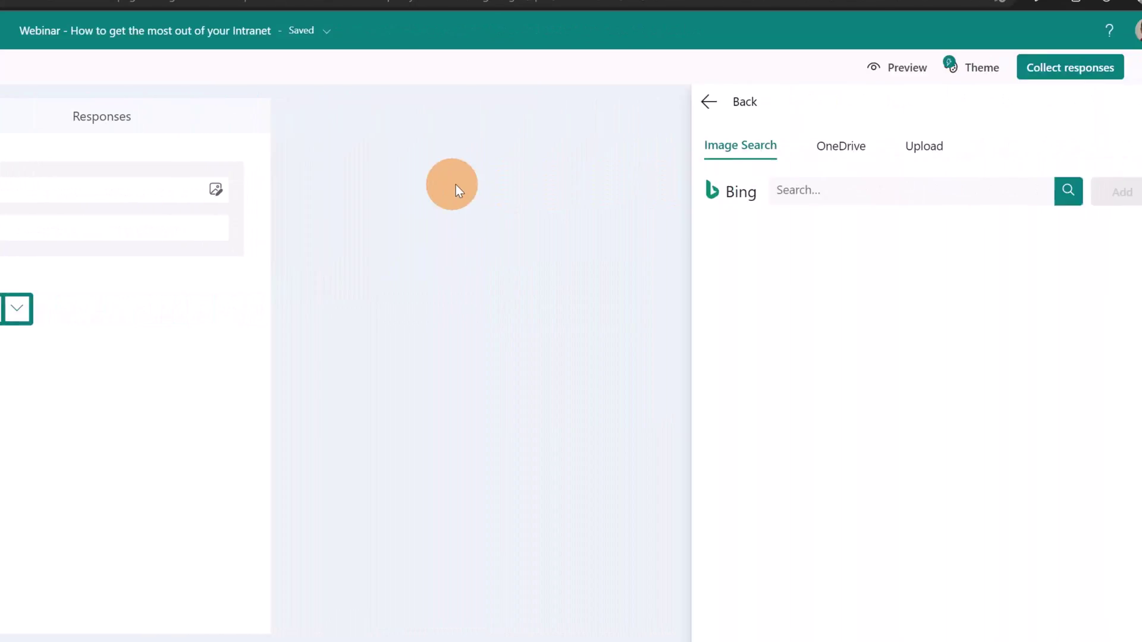
{"action": "left_click", "coordinate": [749, 185]}
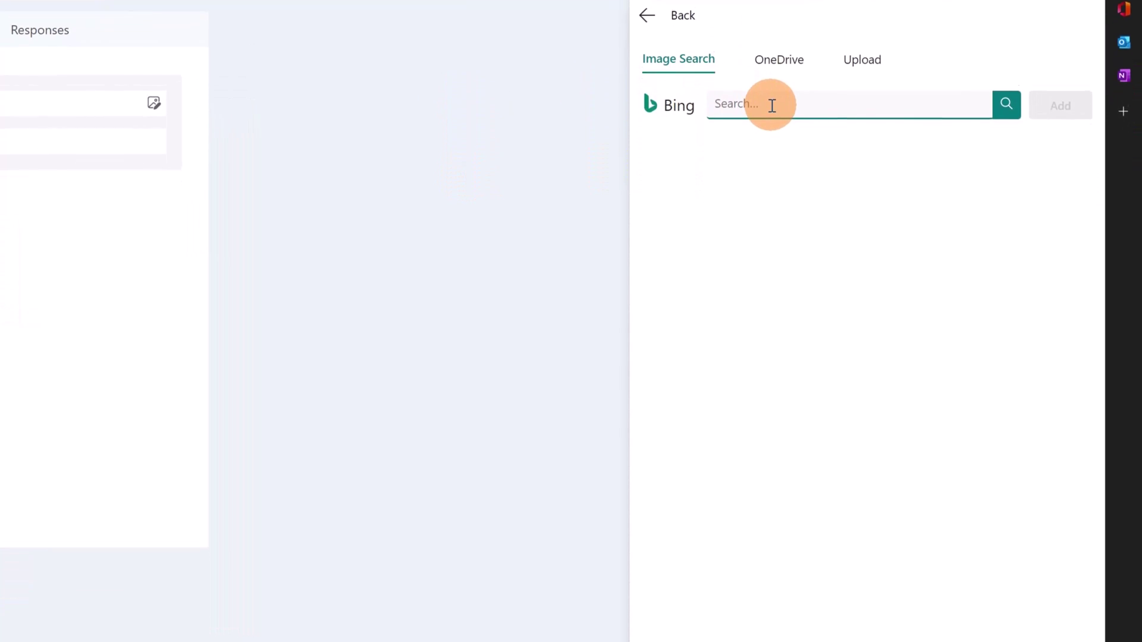
{"action": "type", "text": "webinar"}
{"action": "key", "text": "Return"}
Step: Insert the WEBINAR laptop picture and apply the office-photo theme
{"action": "left_click", "coordinate": [990, 541]}
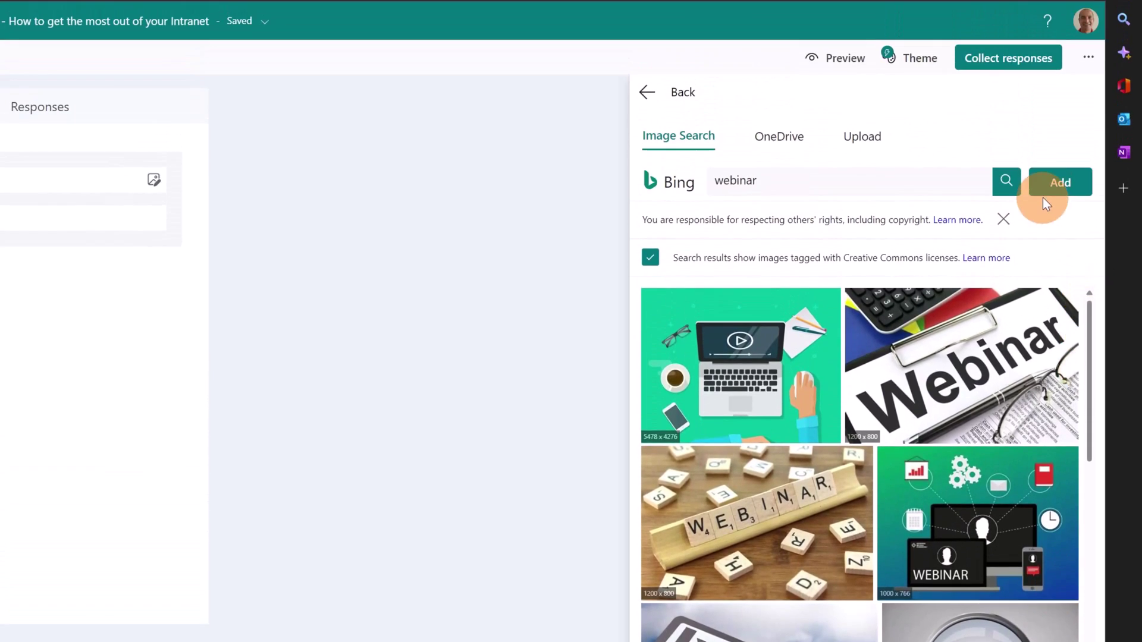
{"action": "left_click", "coordinate": [1048, 183]}
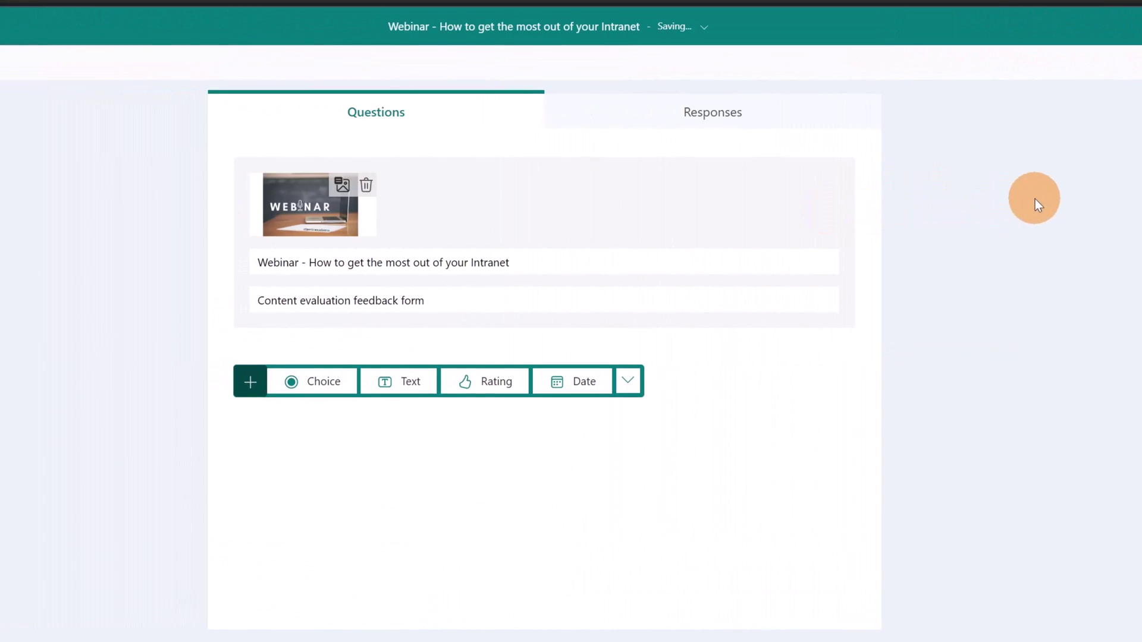
{"action": "left_click", "coordinate": [928, 69]}
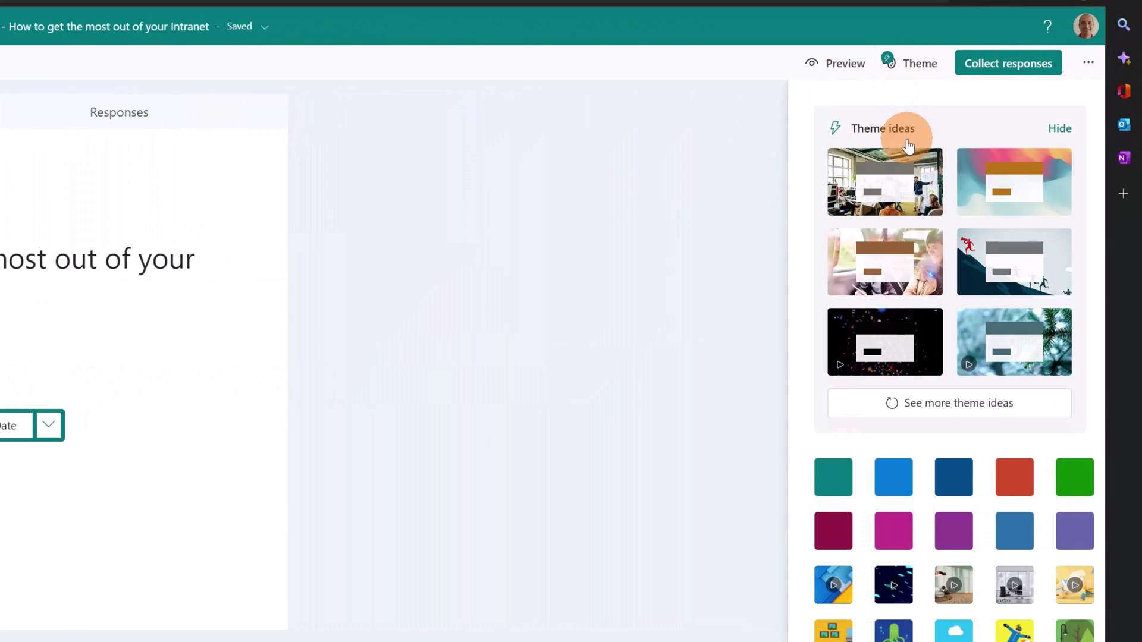
{"action": "left_click", "coordinate": [921, 189]}
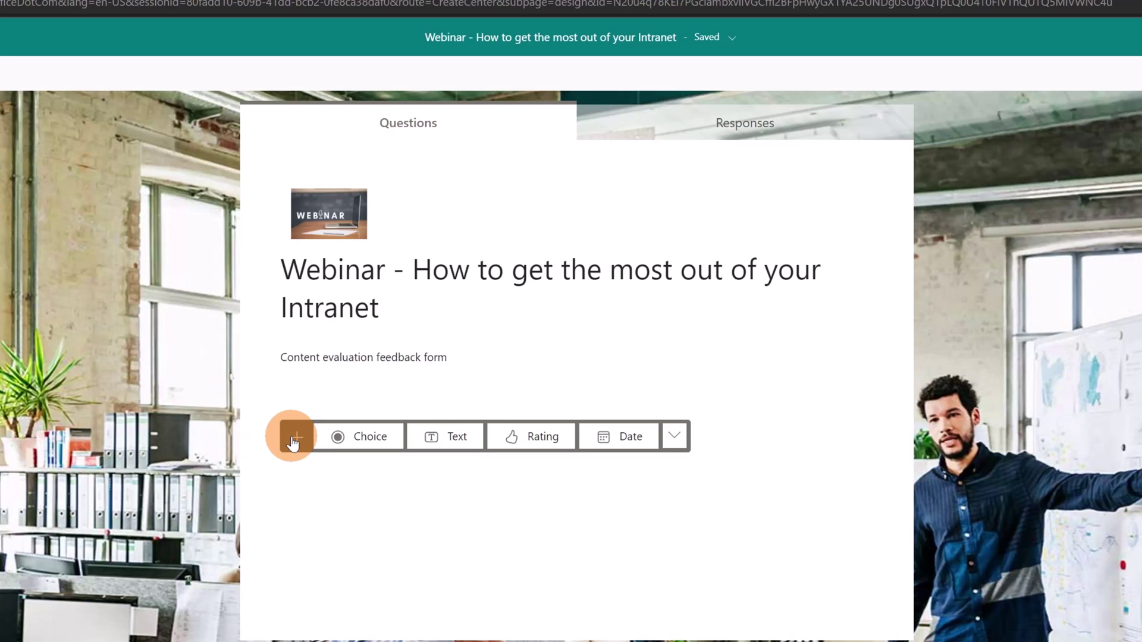
Step: Add a star-rating question 'Did you enjoy the content of the session?'
{"action": "left_click", "coordinate": [530, 439]}
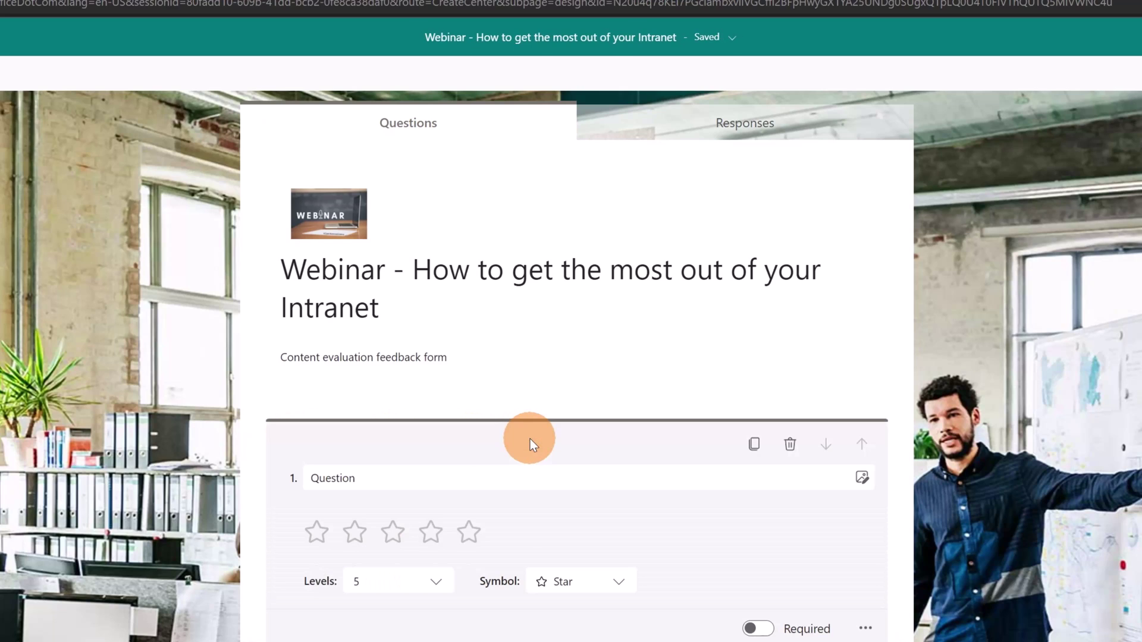
{"action": "type", "text": "Did you enjoy the content of the session?"}
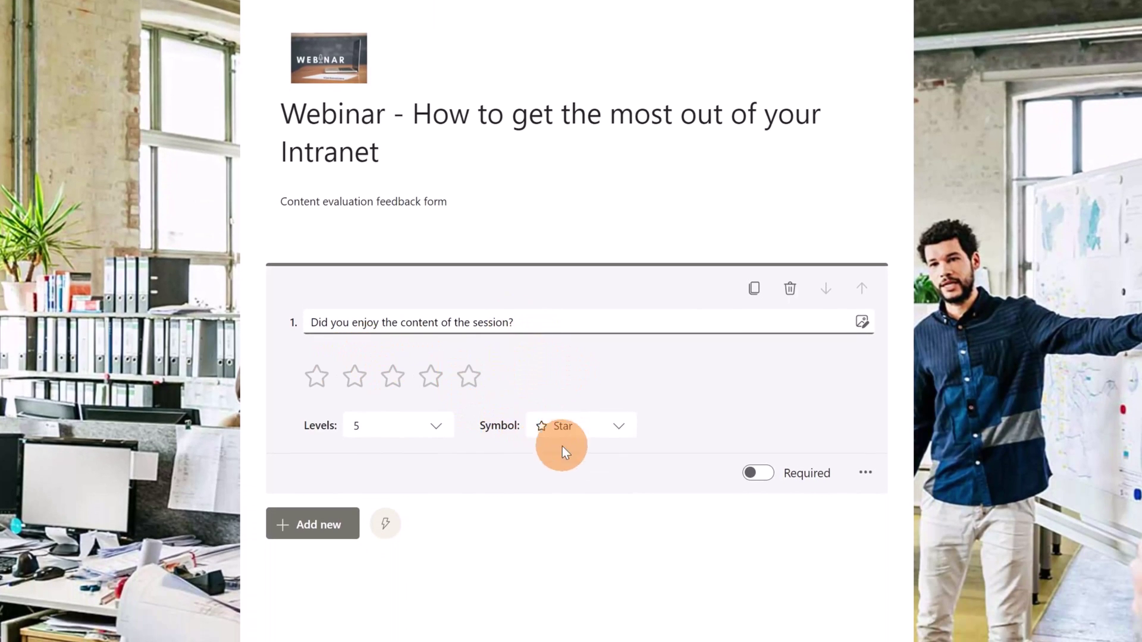
{"action": "left_click", "coordinate": [601, 433]}
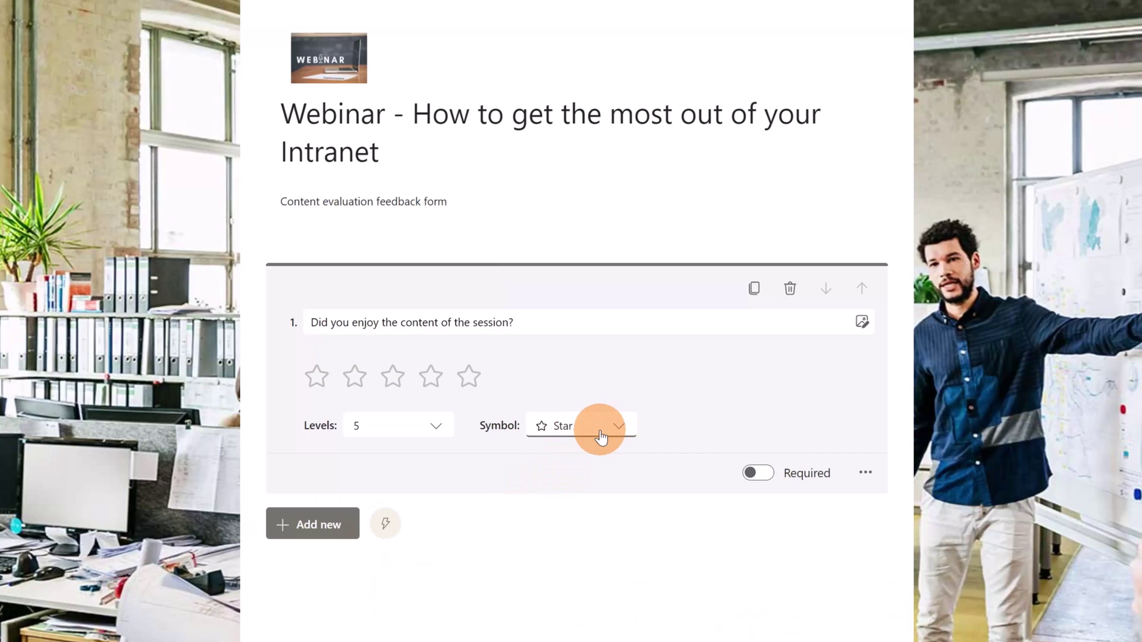
{"action": "left_click", "coordinate": [690, 427]}
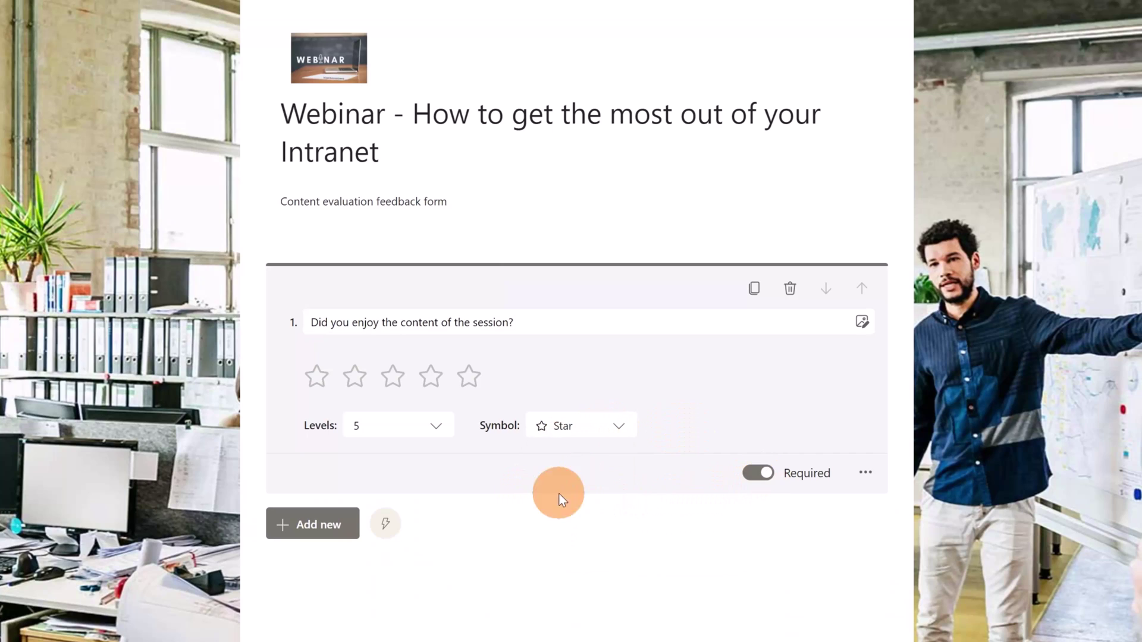
Step: Add a second rating question 'Was the content of the session presented clearly?'
{"action": "left_click", "coordinate": [312, 528]}
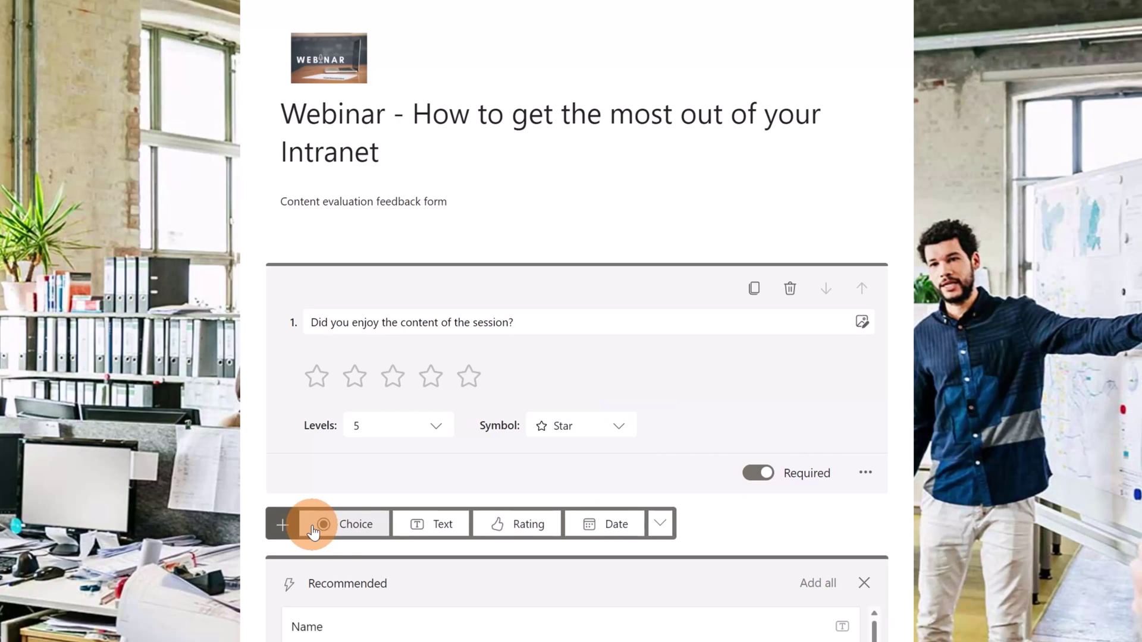
{"action": "left_click", "coordinate": [519, 532]}
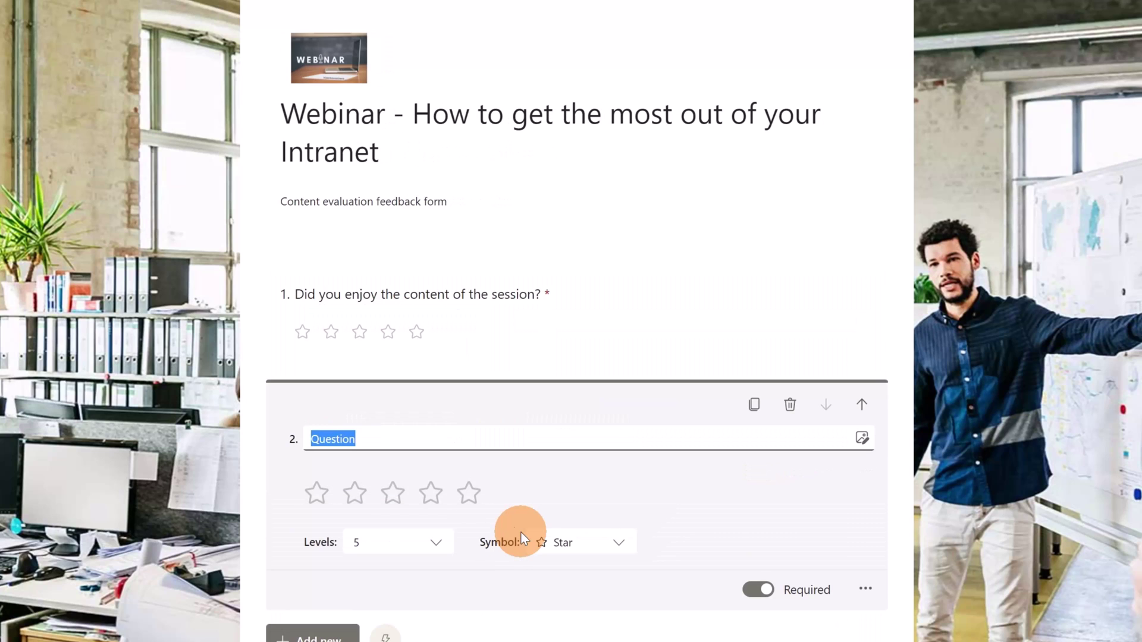
{"action": "scroll", "coordinate": [476, 386], "scroll_direction": "down", "scroll_amount": 4}
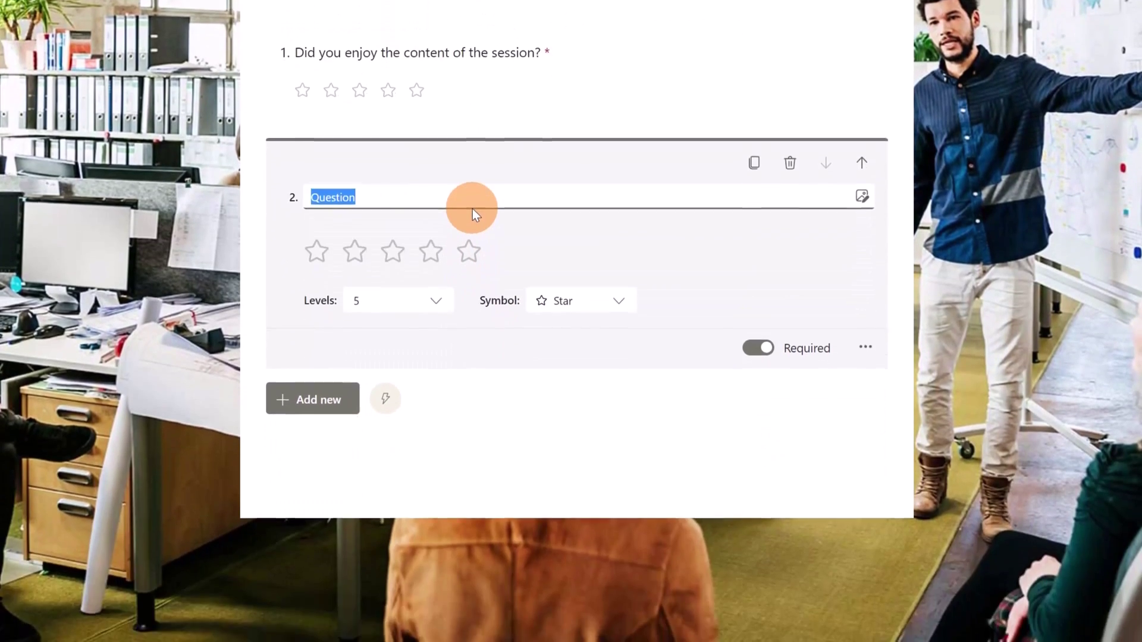
{"action": "type", "text": "Was the content of the session presented clearly?"}
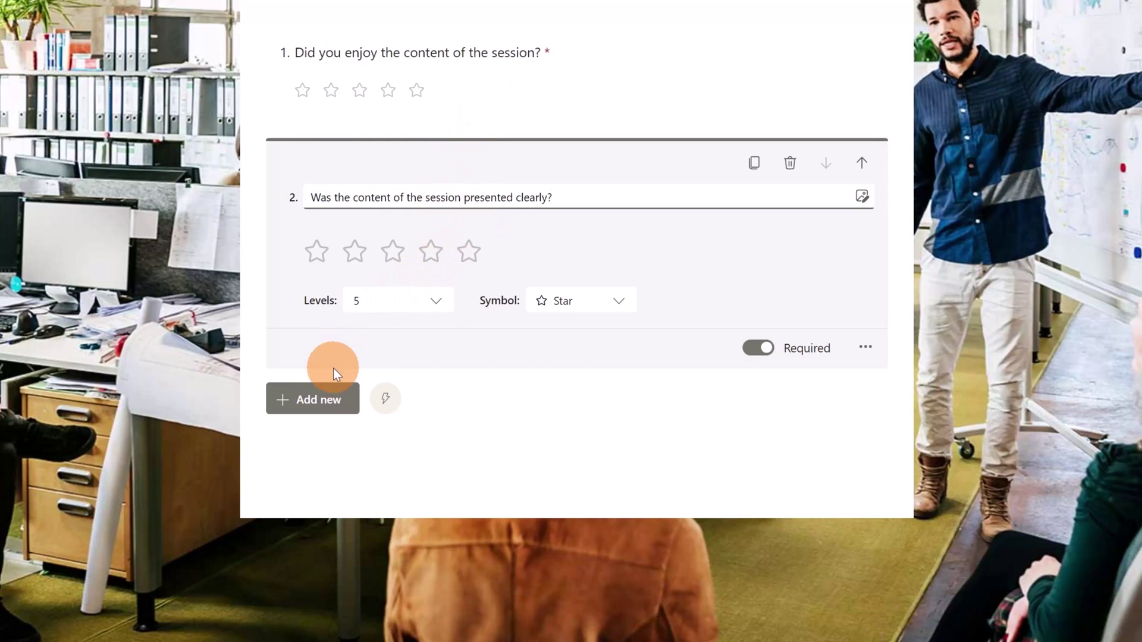
{"action": "left_click", "coordinate": [317, 395]}
{"action": "scroll", "coordinate": [336, 375], "scroll_direction": "down", "scroll_amount": 3}
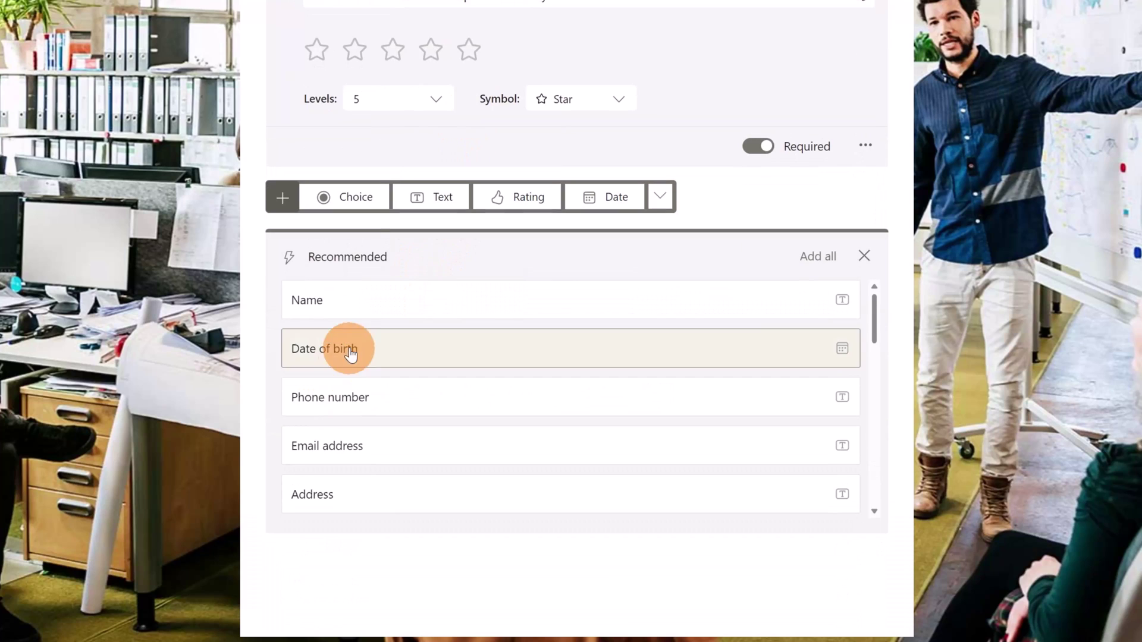
Step: Add a choice question with the pasted session-type wording and first option 'Webinar'
{"action": "left_click", "coordinate": [333, 195]}
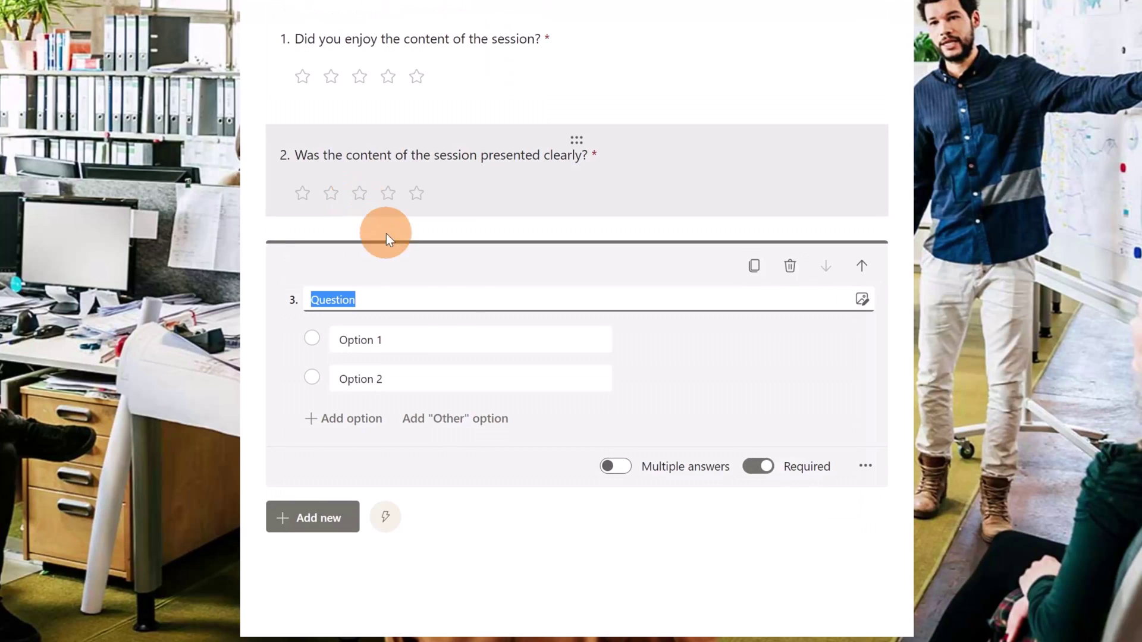
{"action": "type", "text": "If you want to learn more about the topic, what type of session would you like to do?"}
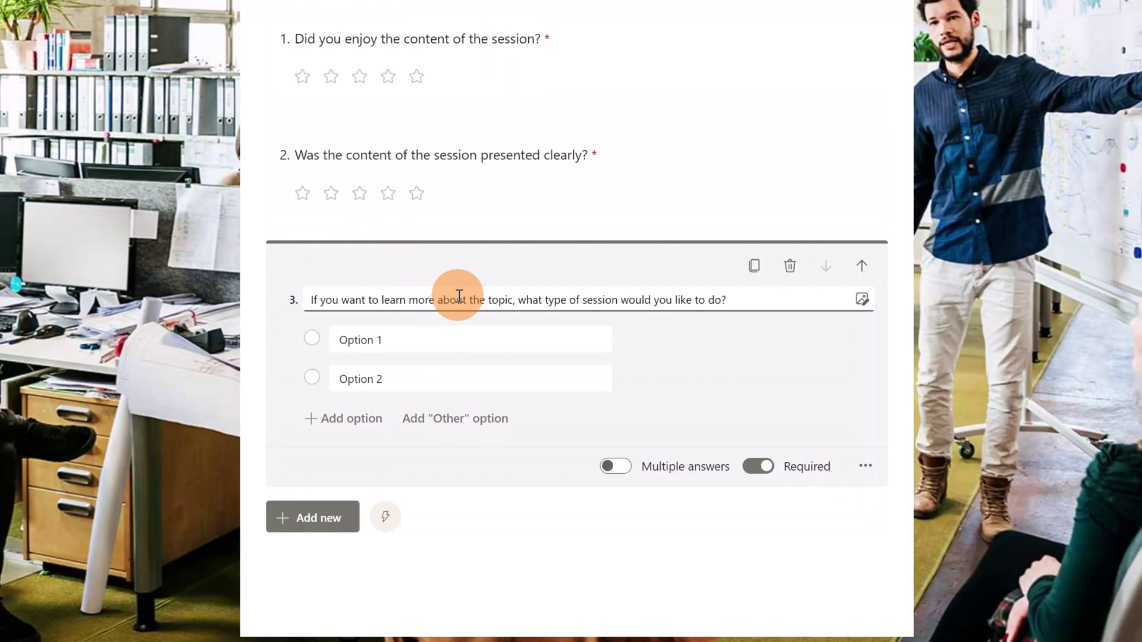
{"action": "left_click", "coordinate": [452, 336]}
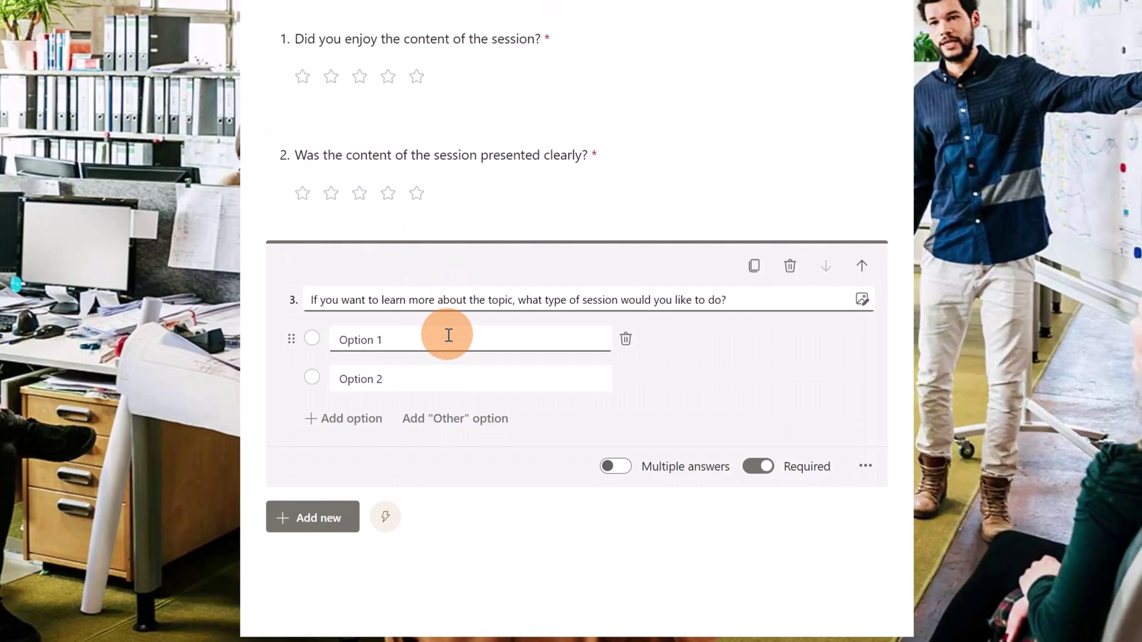
{"action": "left_click", "coordinate": [452, 336]}
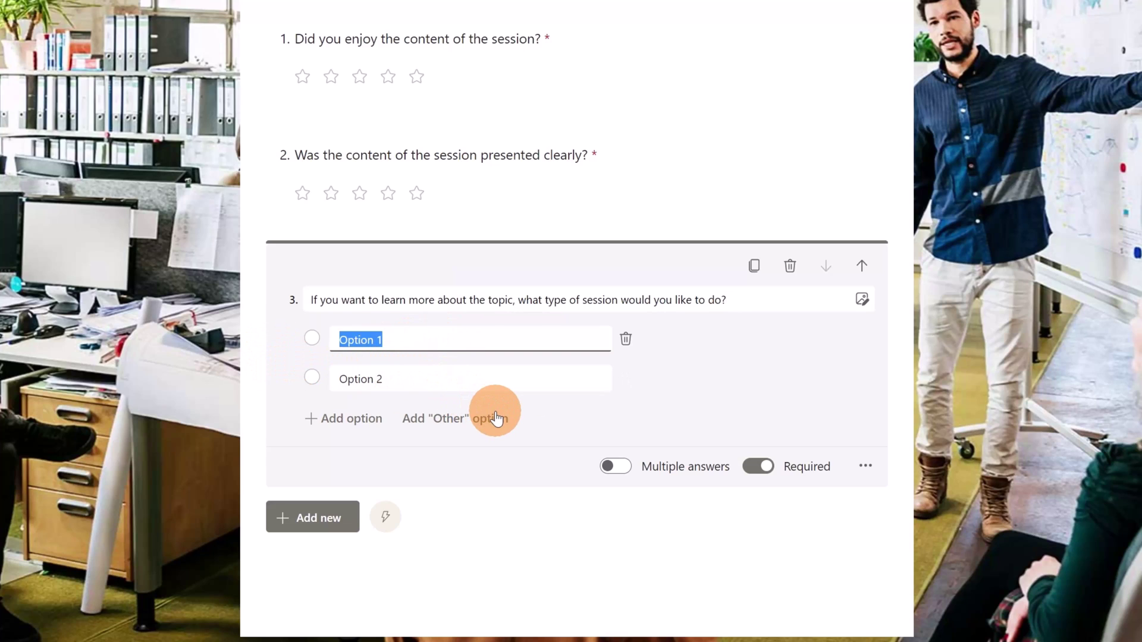
{"action": "type", "text": "Webinar"}
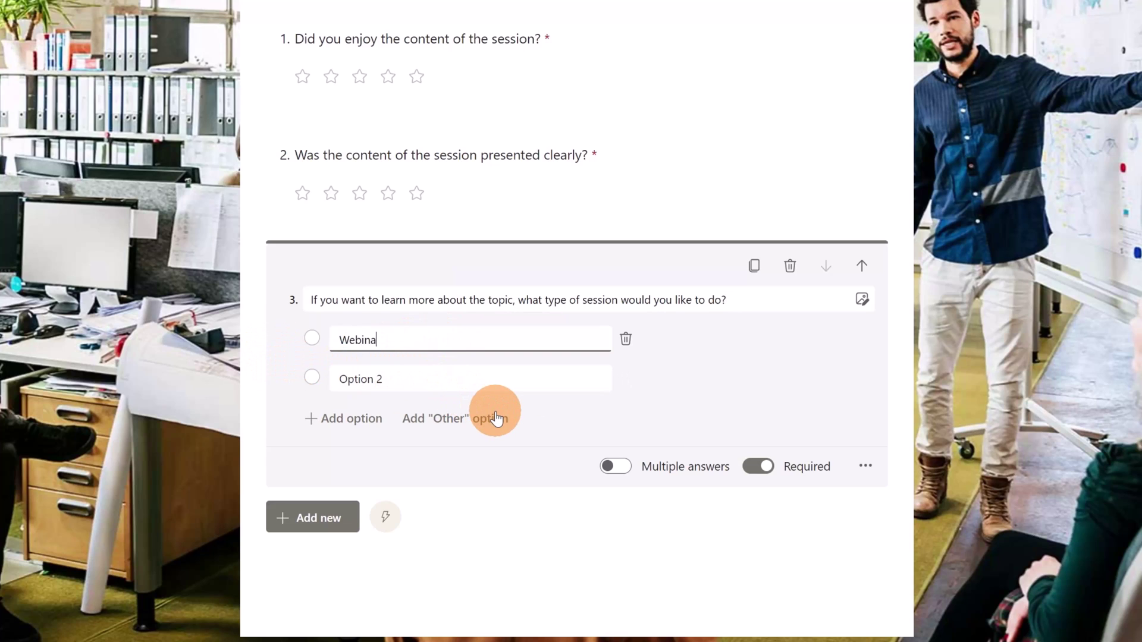
Step: Add the options 'Workshop', 'Short metting' and 'I'm not interested'
{"action": "left_click", "coordinate": [485, 379]}
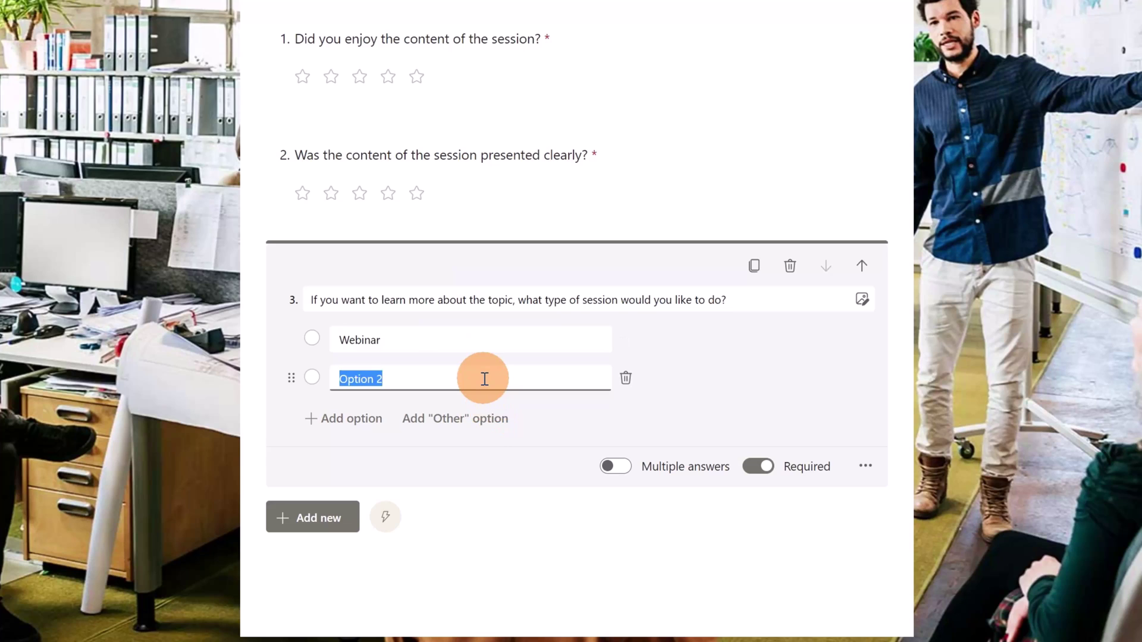
{"action": "type", "text": "Workshop"}
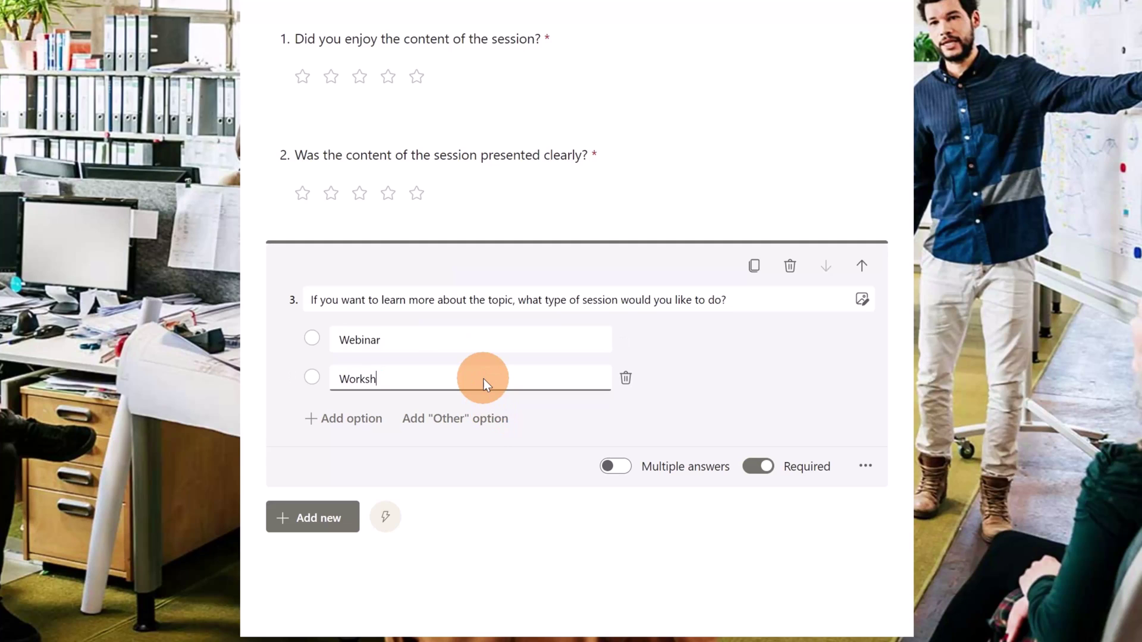
{"action": "left_click", "coordinate": [348, 418]}
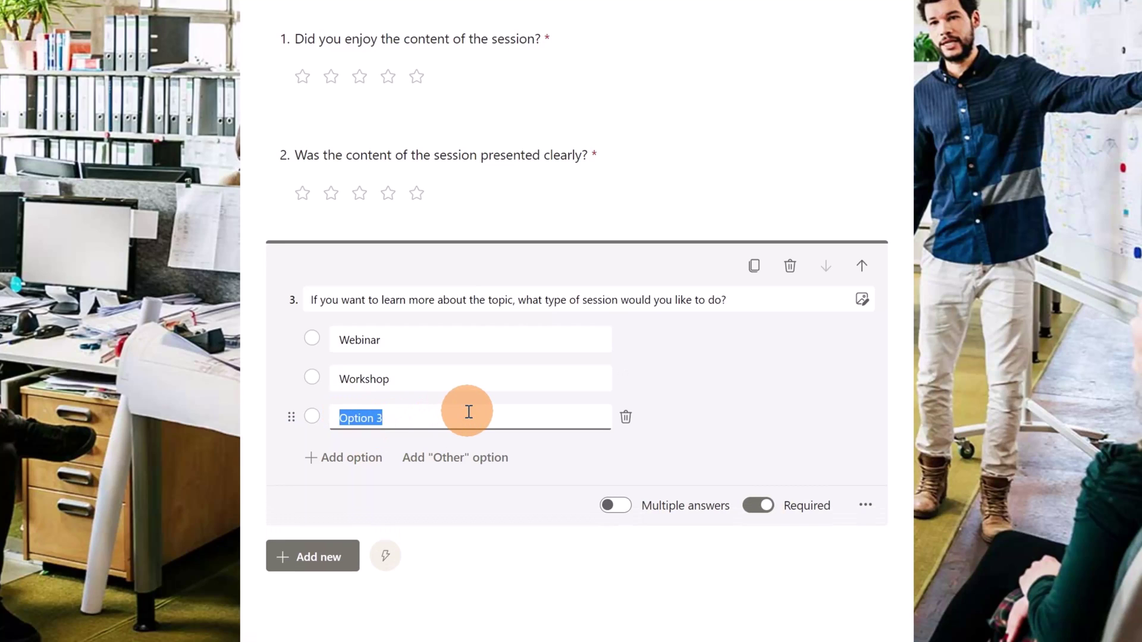
{"action": "type", "text": "Short m"}
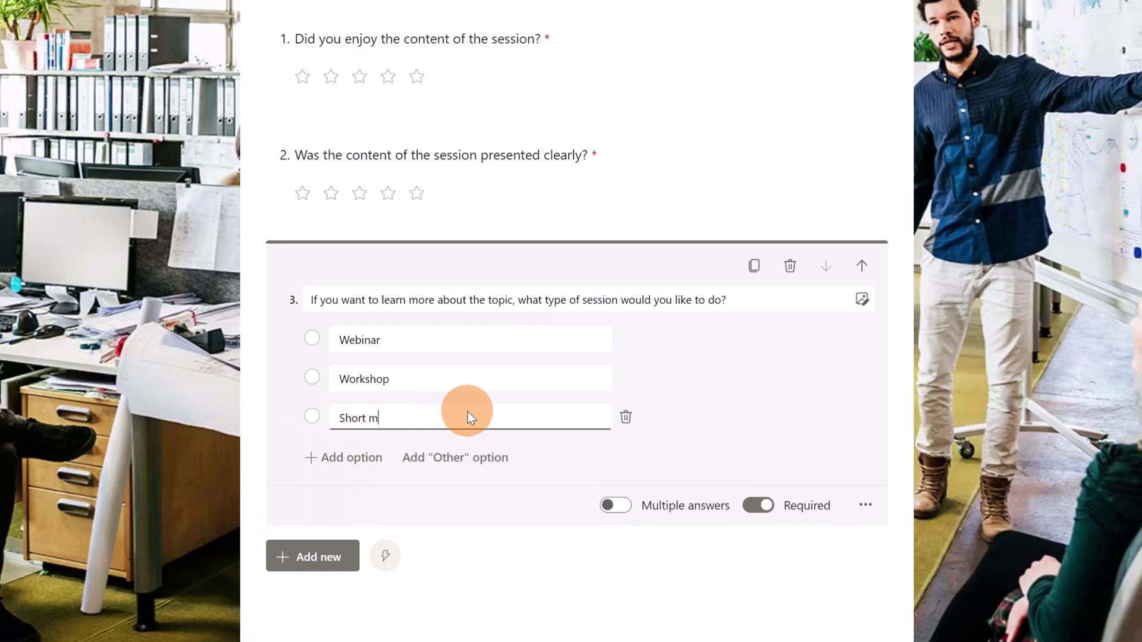
{"action": "type", "text": "etting"}
{"action": "left_click", "coordinate": [362, 456]}
{"action": "type", "text": "I'm not "}
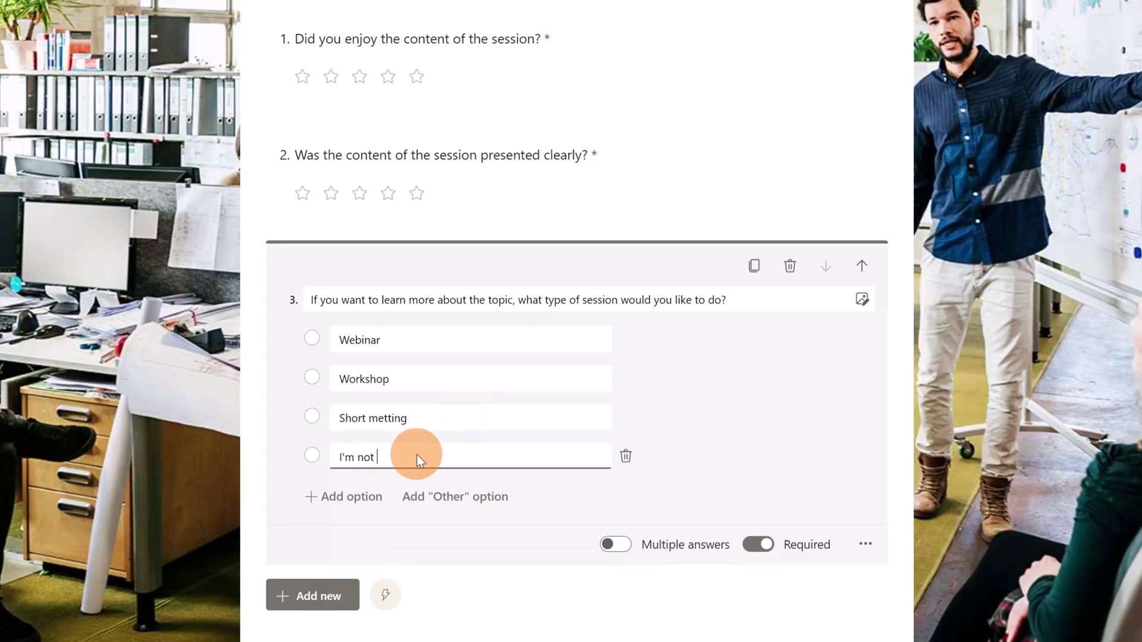
{"action": "type", "text": "onte"}
{"action": "key", "text": "BackSpace"}
{"action": "key", "text": "BackSpace"}
{"action": "key", "text": "BackSpace"}
{"action": "key", "text": "BackSpace"}
{"action": "type", "text": "interested"}
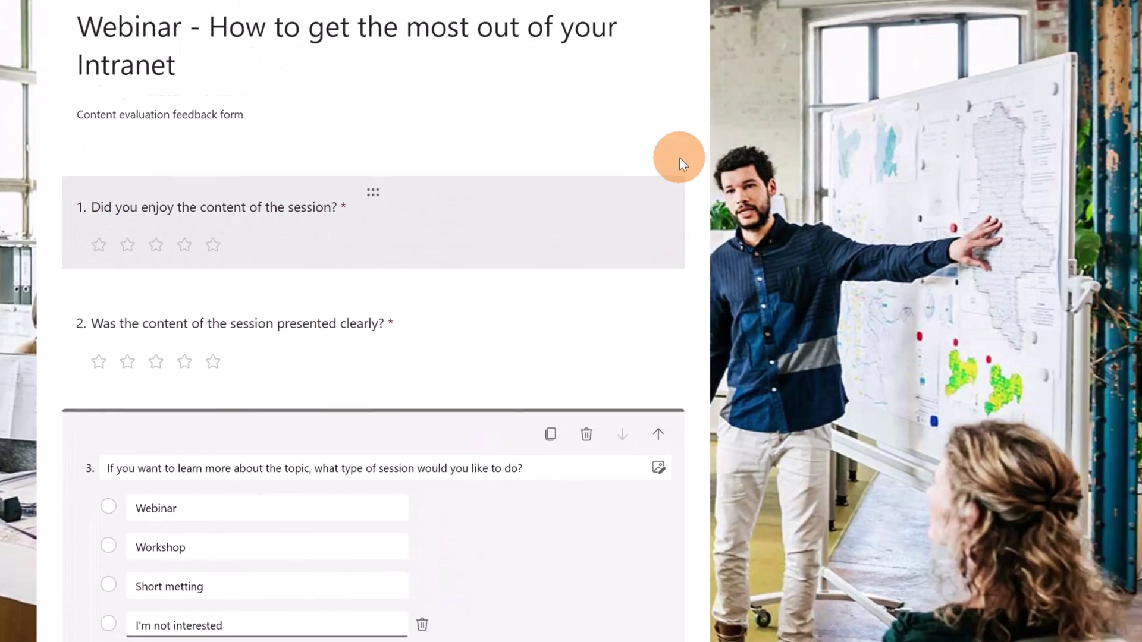
Step: Shorten the form's response link and copy it
{"action": "left_click", "coordinate": [1086, 64]}
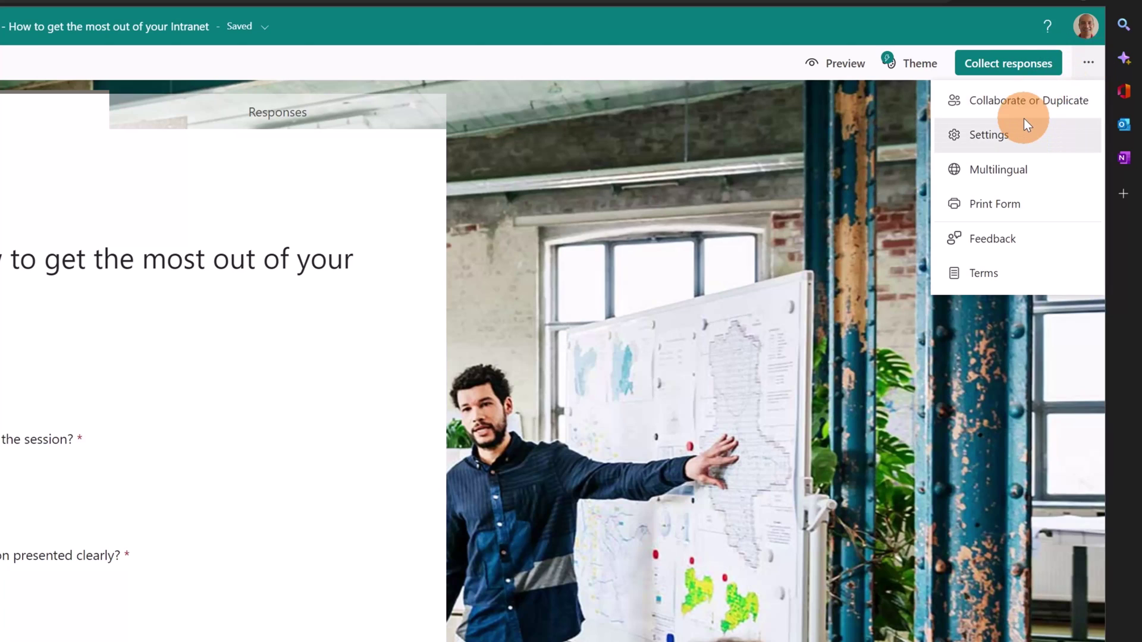
{"action": "left_click", "coordinate": [1018, 74]}
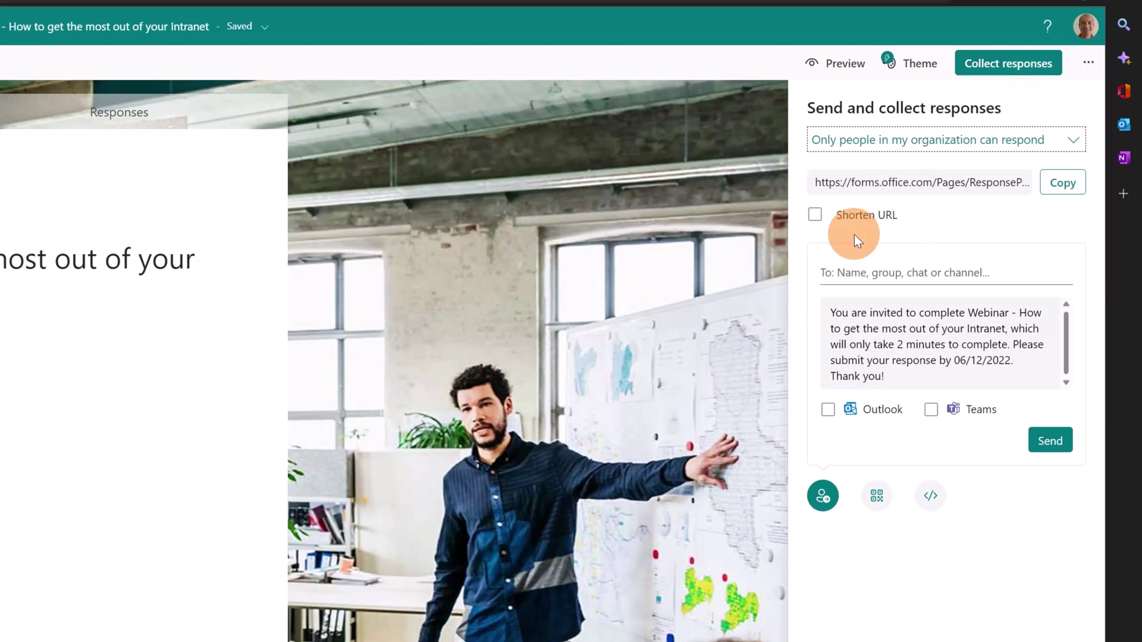
{"action": "left_click", "coordinate": [813, 215]}
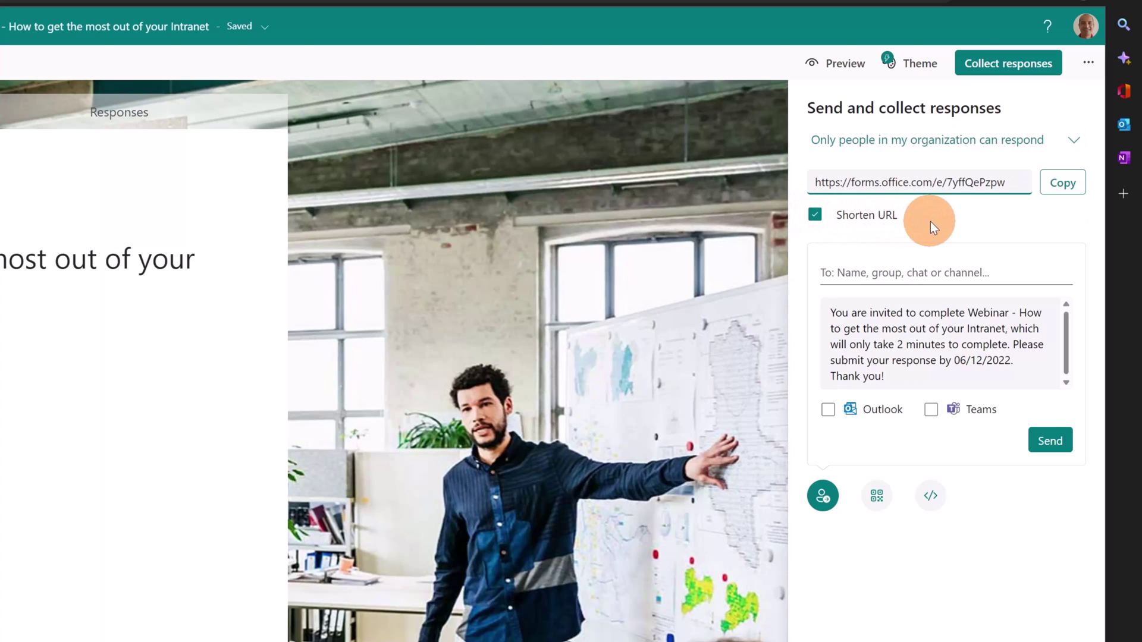
{"action": "left_click", "coordinate": [1057, 191]}
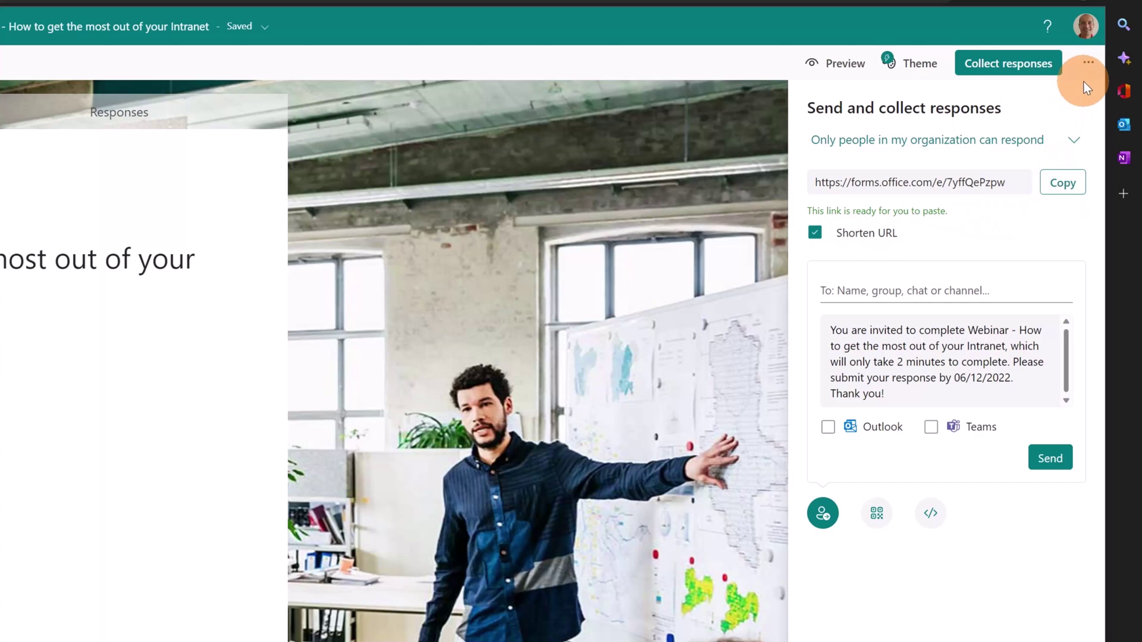
Step: Set the form so anyone can respond and copy the response link again
{"action": "left_click", "coordinate": [1081, 136]}
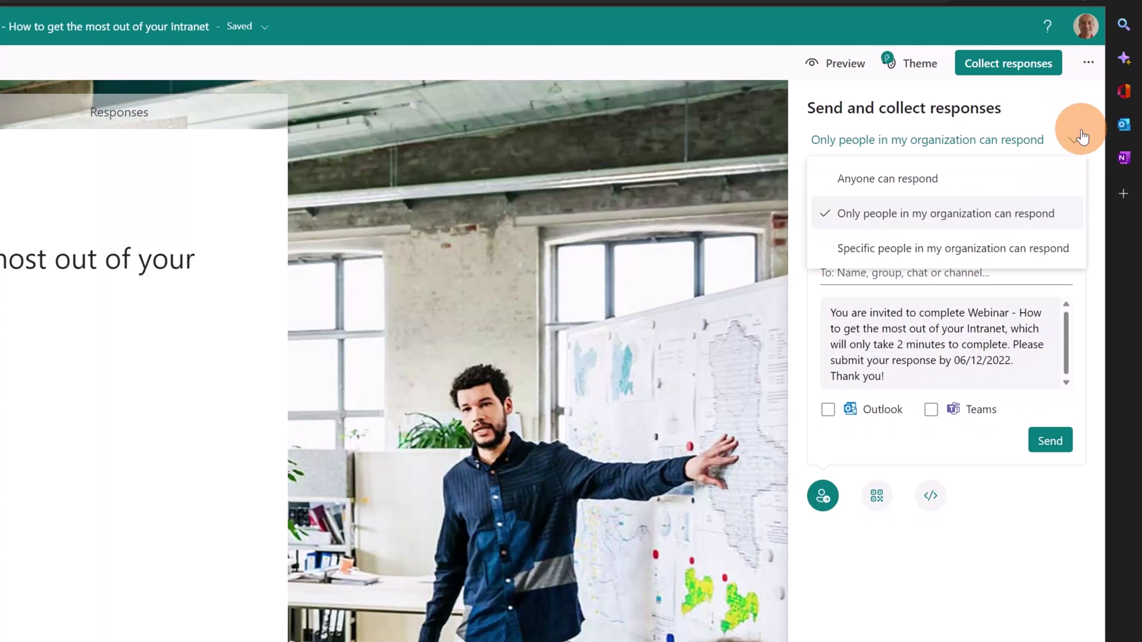
{"action": "left_click", "coordinate": [938, 176]}
{"action": "left_click", "coordinate": [1062, 183]}
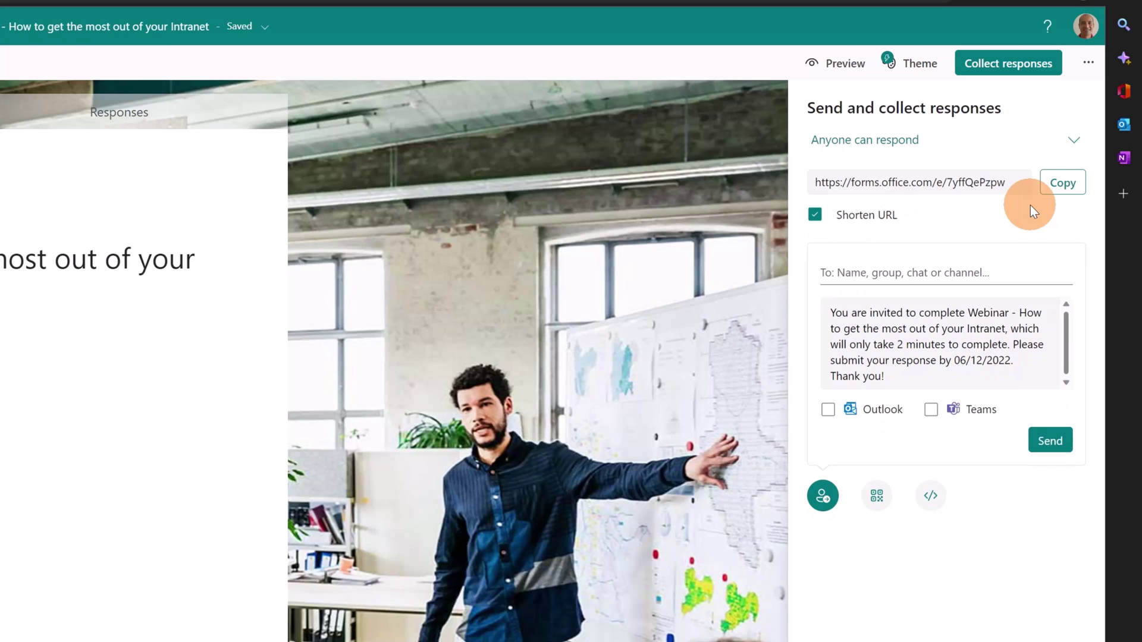
{"action": "left_click", "coordinate": [1053, 194]}
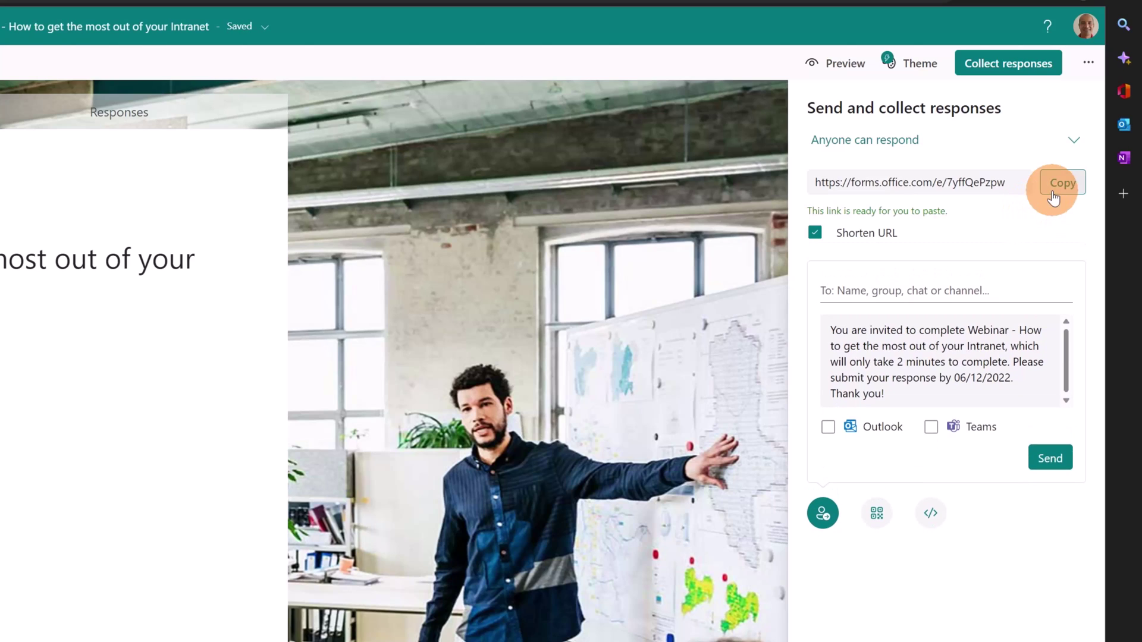
{"action": "left_click", "coordinate": [1088, 62]}
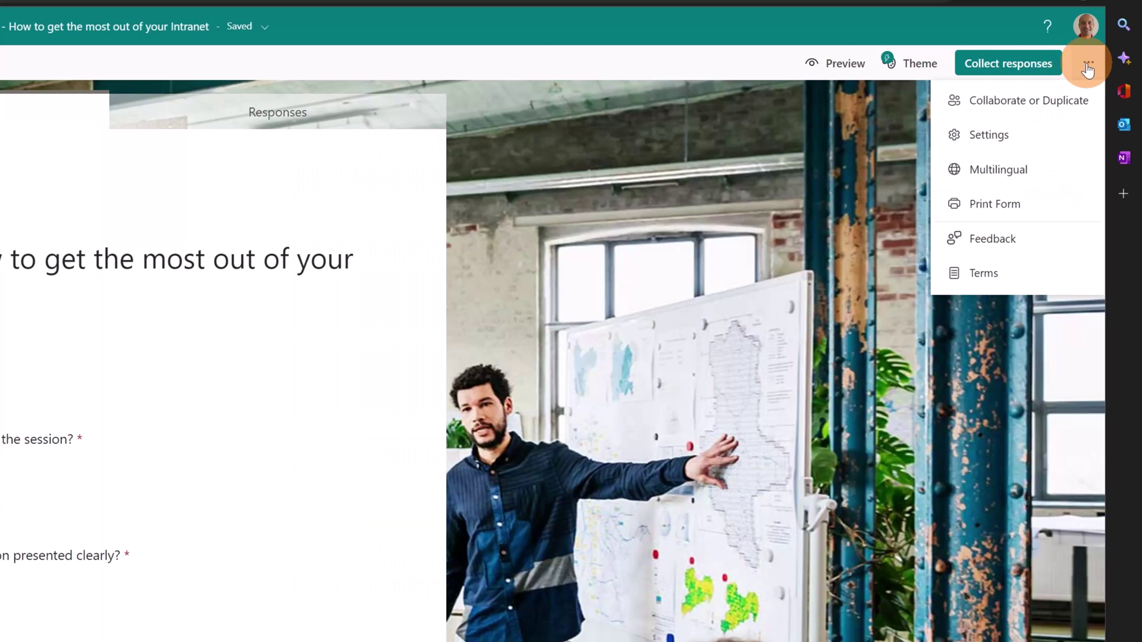
Step: Open the form's Settings pane from the more-options menu
{"action": "left_click", "coordinate": [1021, 140]}
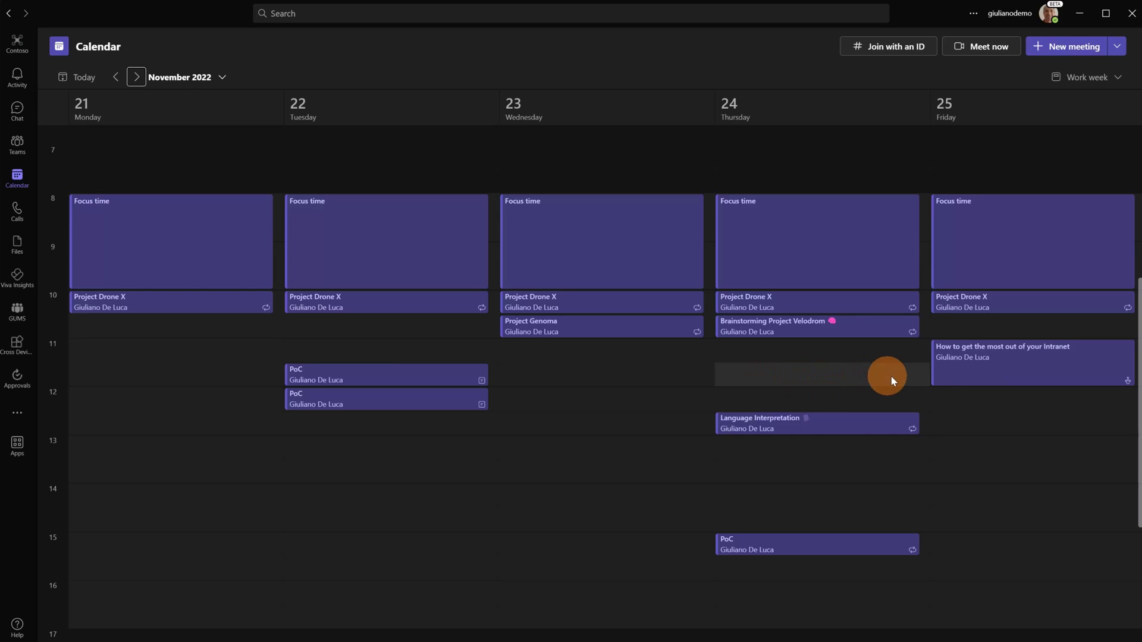
Step: Open Friday's intranet webinar meeting and view its 7-attendee attendance report
{"action": "left_click", "coordinate": [1022, 377]}
{"action": "left_click", "coordinate": [1022, 377]}
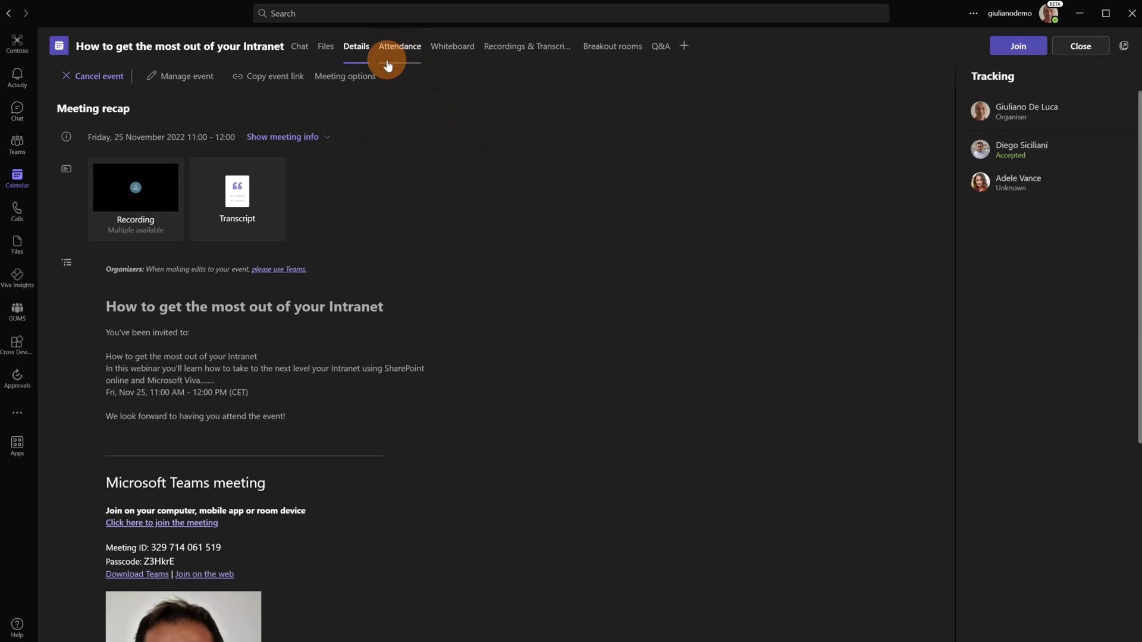
{"action": "left_click", "coordinate": [398, 57]}
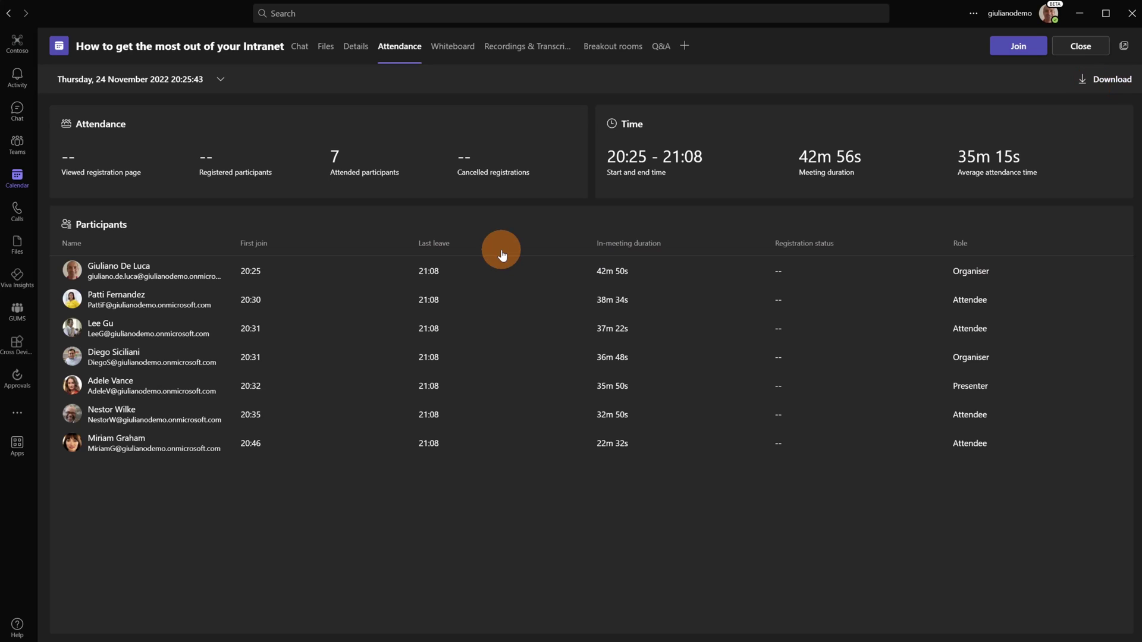
Step: Go to Teams and expand the Webinars team to show its General channel
{"action": "left_click", "coordinate": [20, 153]}
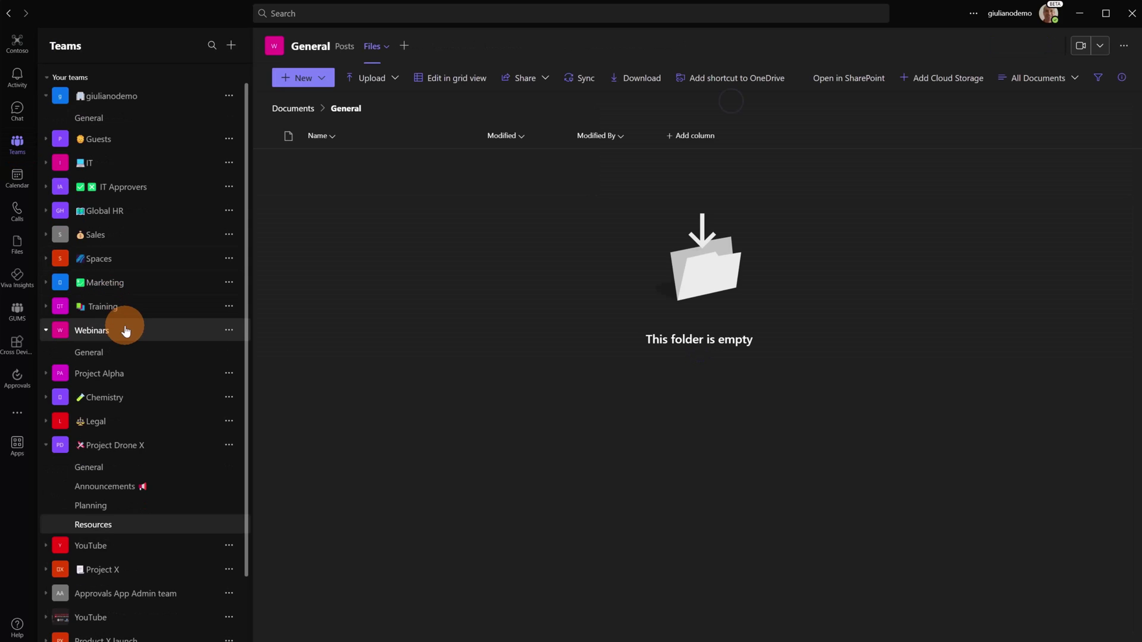
{"action": "left_click", "coordinate": [158, 339]}
{"action": "left_click", "coordinate": [145, 355]}
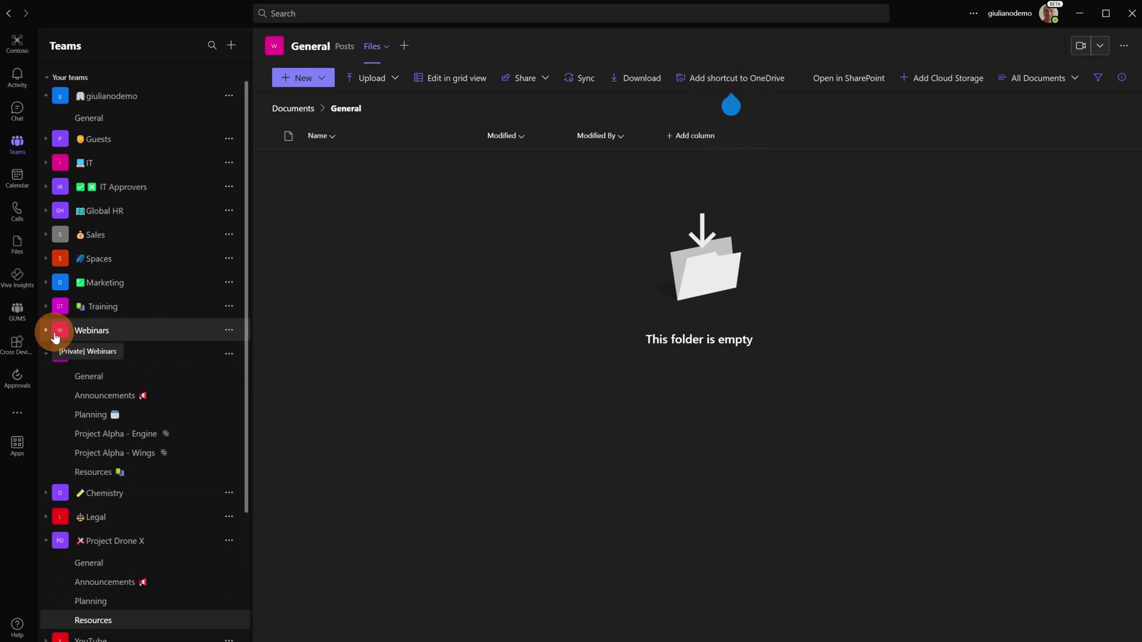
{"action": "left_click", "coordinate": [47, 330]}
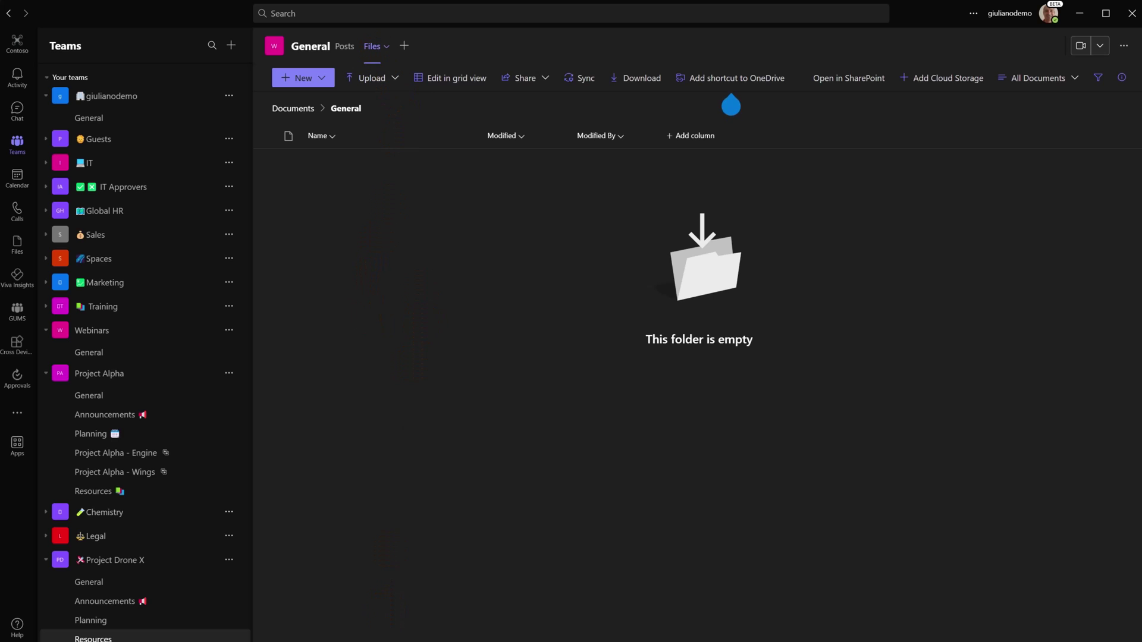
Step: Drag the attendance report CSV from Downloads into the Webinars General files and open it
{"action": "left_click", "coordinate": [382, 639]}
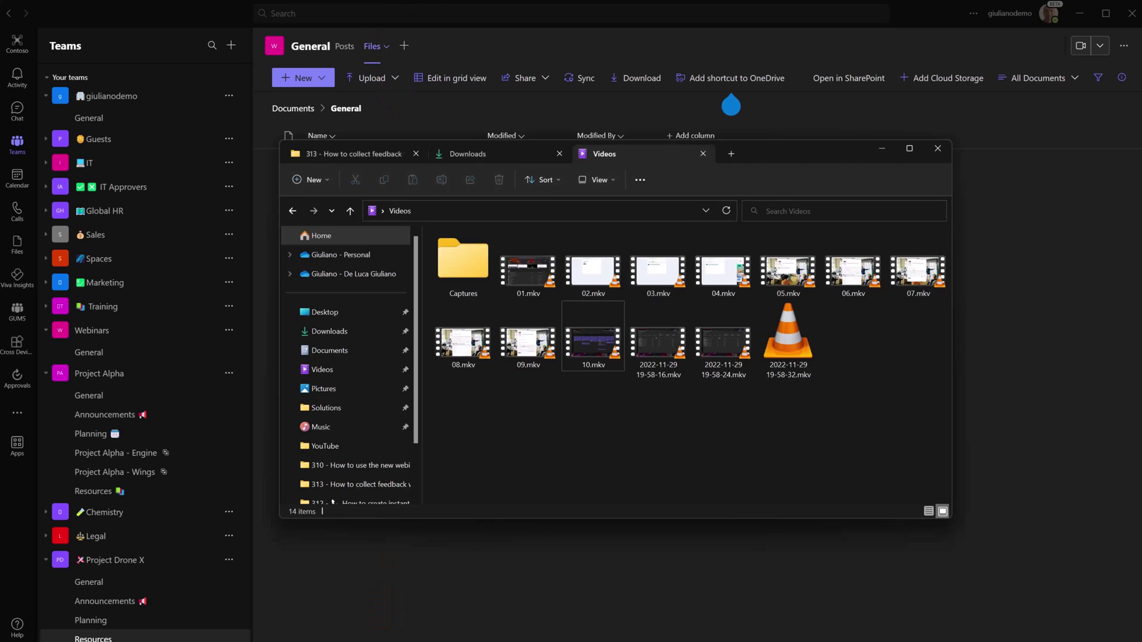
{"action": "left_click", "coordinate": [445, 156]}
{"action": "left_click", "coordinate": [529, 270]}
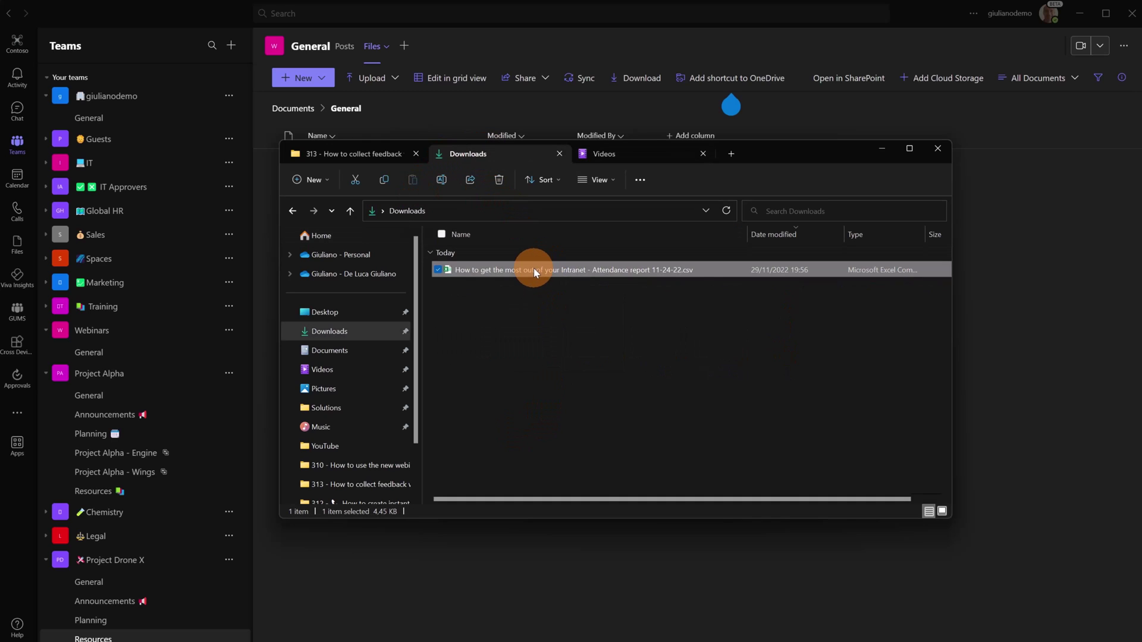
{"action": "left_click_drag", "start_coordinate": [535, 269], "coordinate": [1010, 312]}
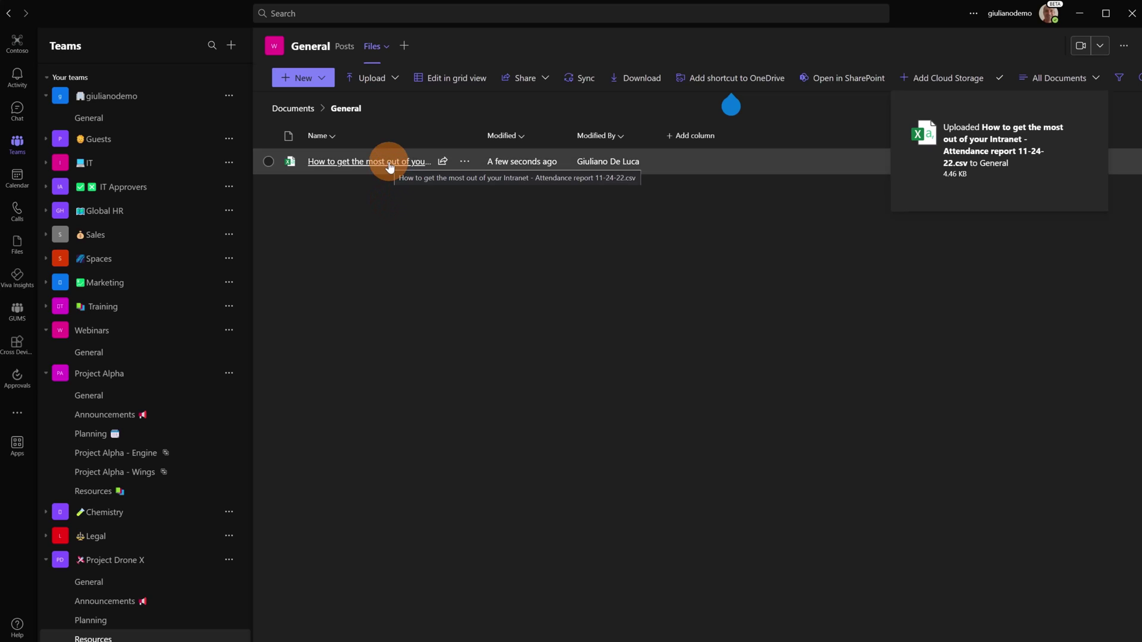
{"action": "left_click", "coordinate": [389, 162]}
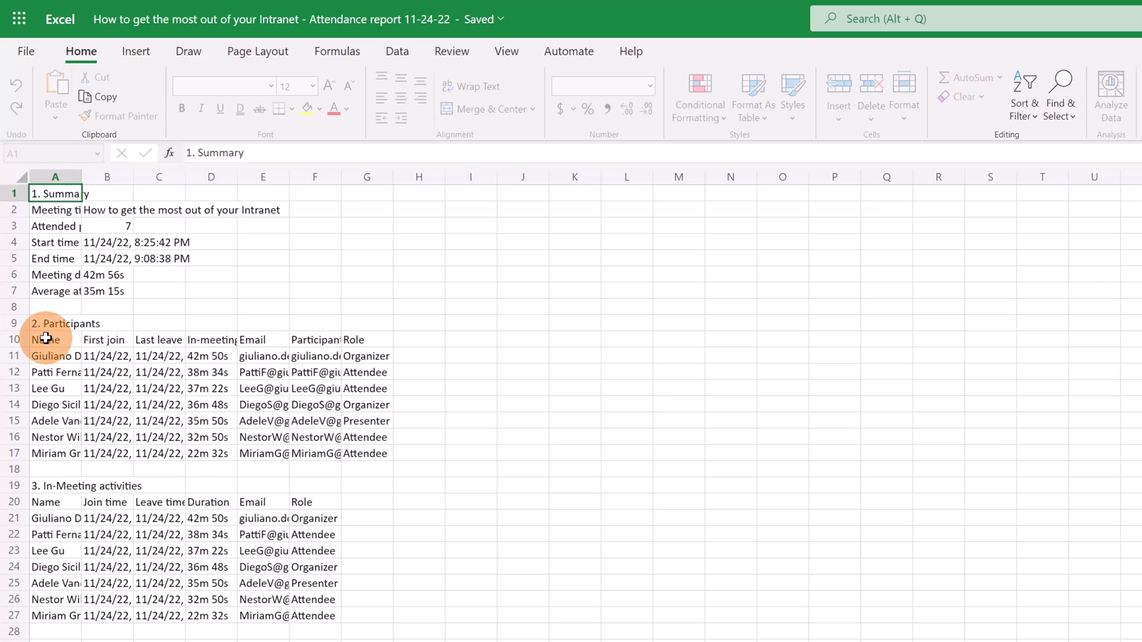
Step: Select A10:G16 and convert the read-only attendance report into an editable workbook
{"action": "left_click_drag", "start_coordinate": [45, 338], "coordinate": [377, 458]}
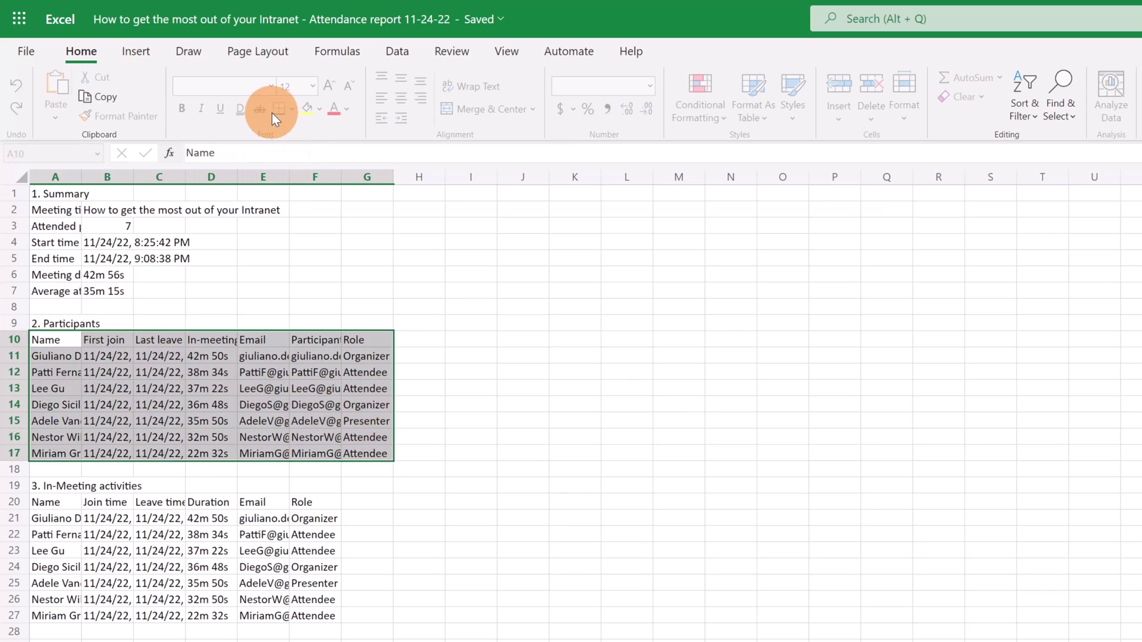
{"action": "left_click", "coordinate": [128, 52]}
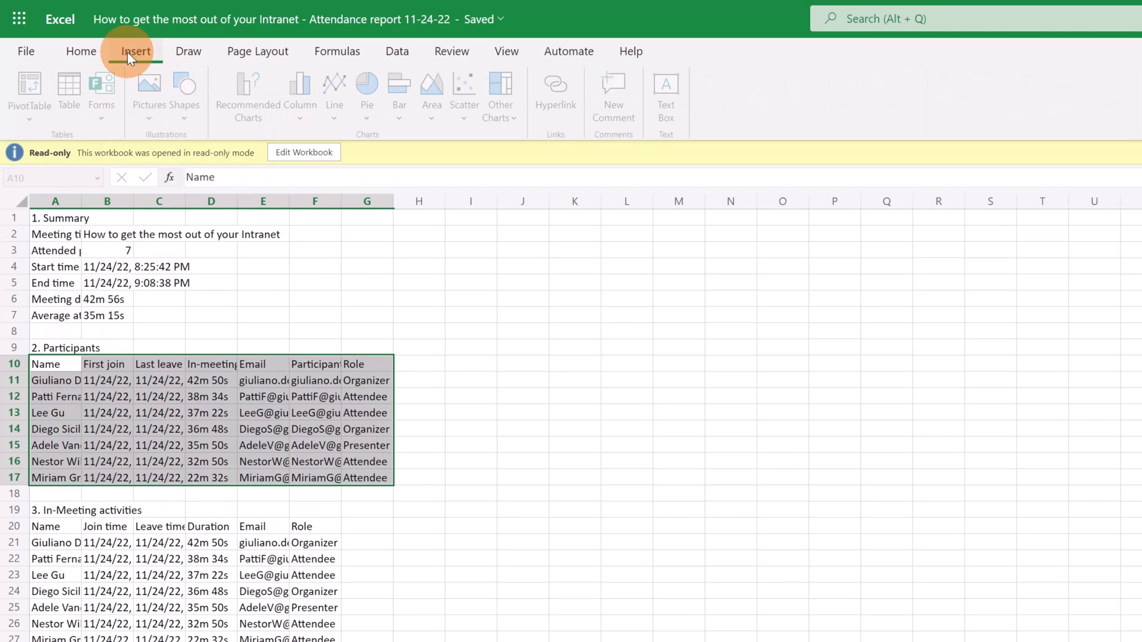
{"action": "left_click", "coordinate": [319, 152]}
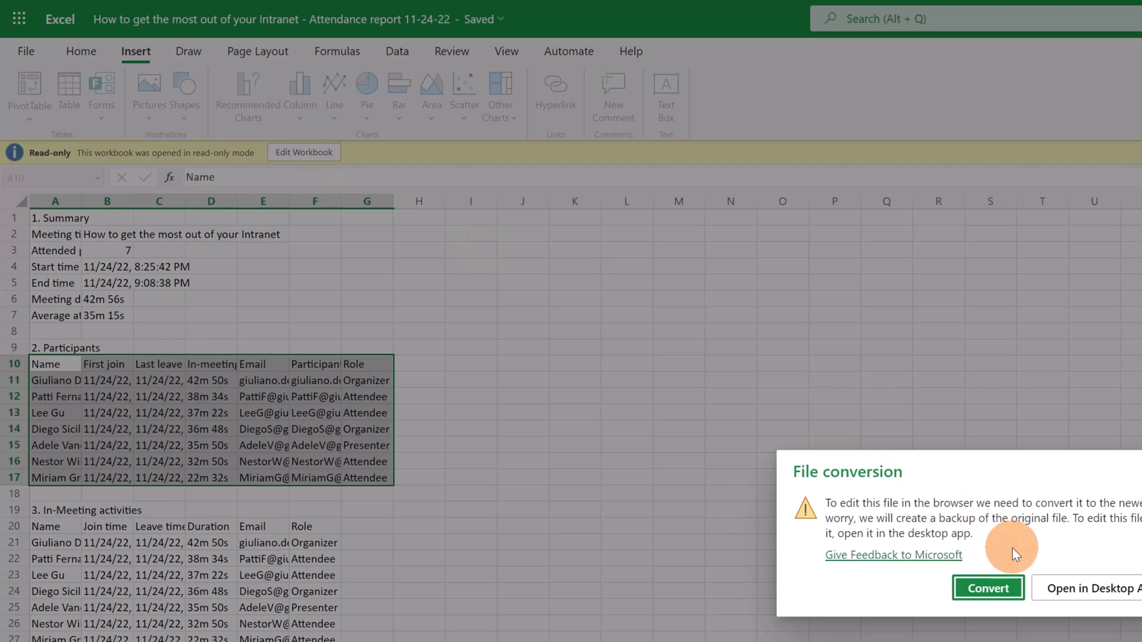
{"action": "left_click", "coordinate": [984, 583]}
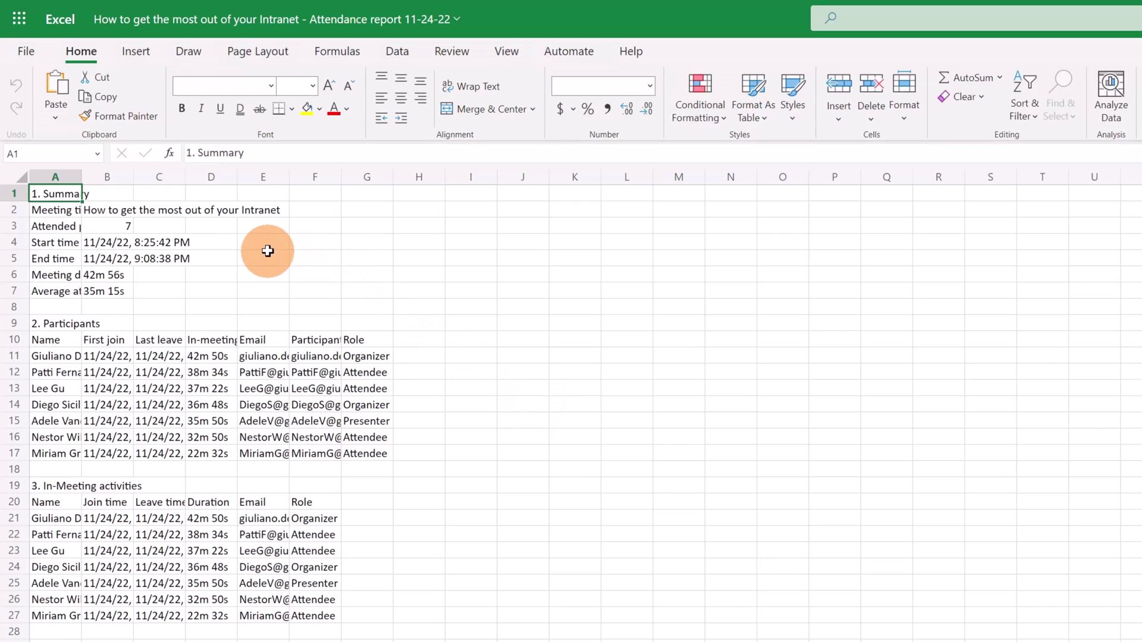
Step: Convert the Participants range A10:G17 into a table with the first row as headers
{"action": "left_click_drag", "start_coordinate": [54, 344], "coordinate": [382, 447]}
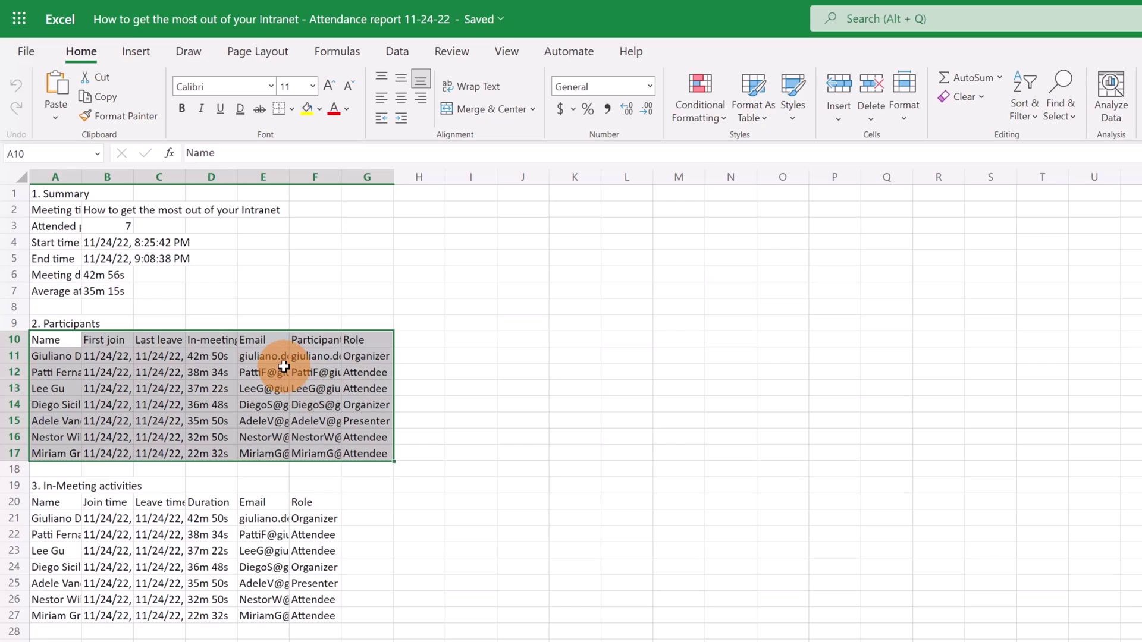
{"action": "left_click", "coordinate": [136, 51]}
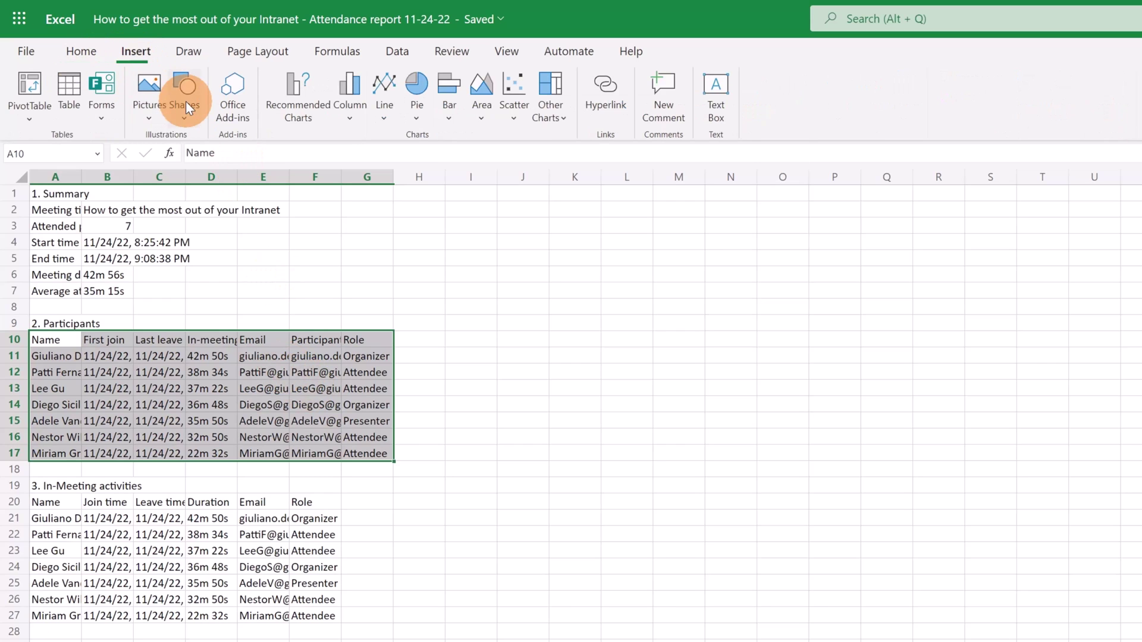
{"action": "left_click", "coordinate": [67, 95]}
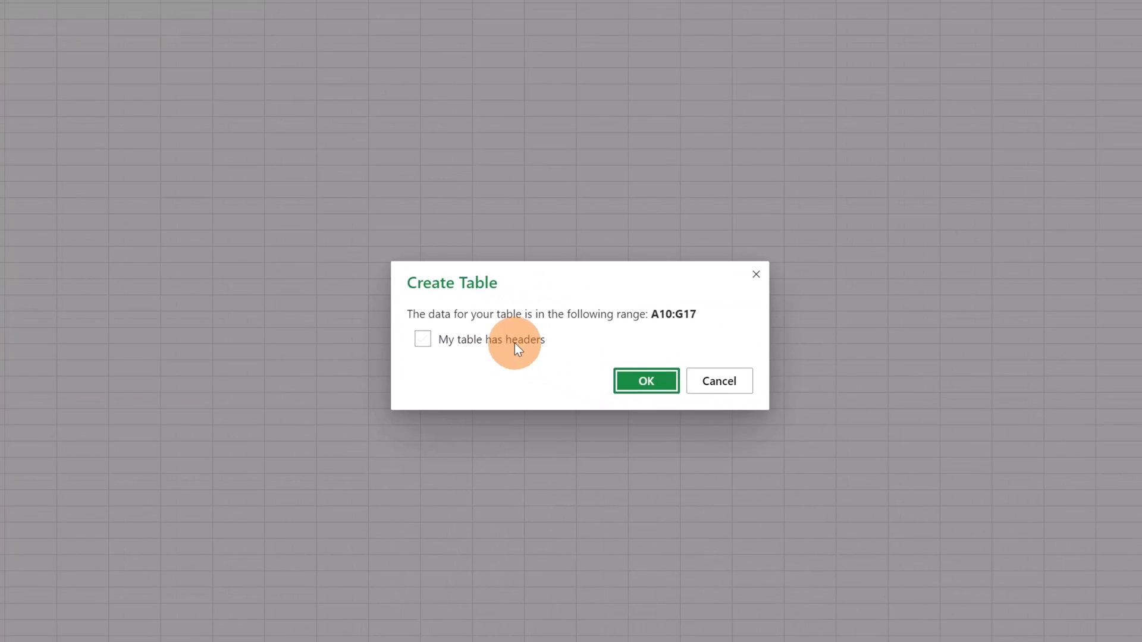
{"action": "left_click", "coordinate": [515, 342]}
{"action": "left_click", "coordinate": [652, 380]}
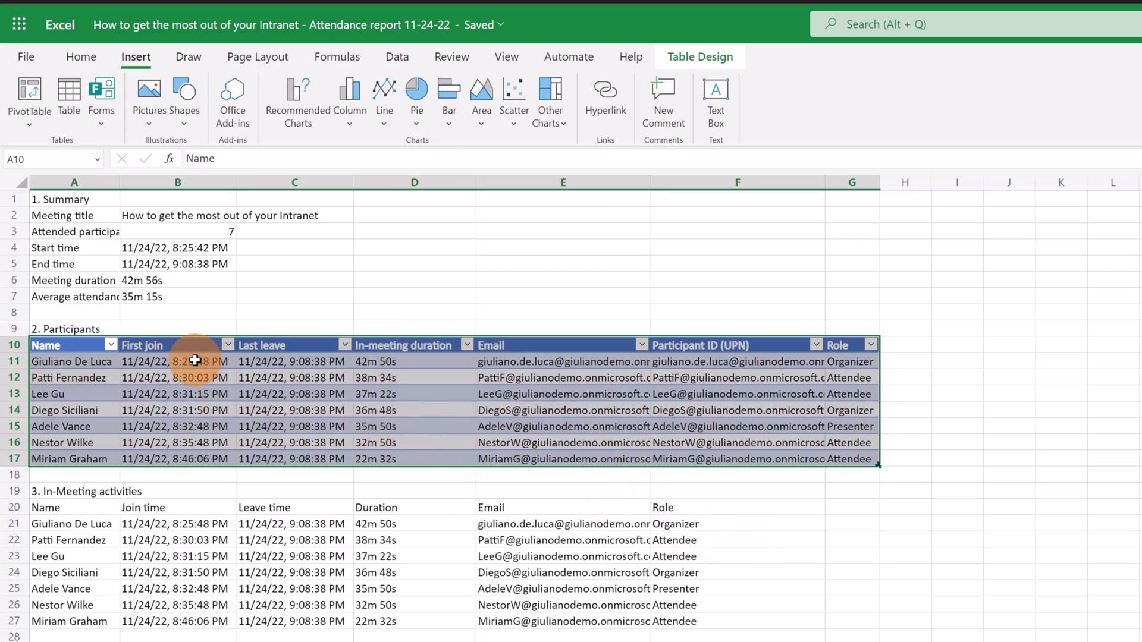
Step: Rename the new table from Table1 to TableWebinar
{"action": "left_click", "coordinate": [693, 50]}
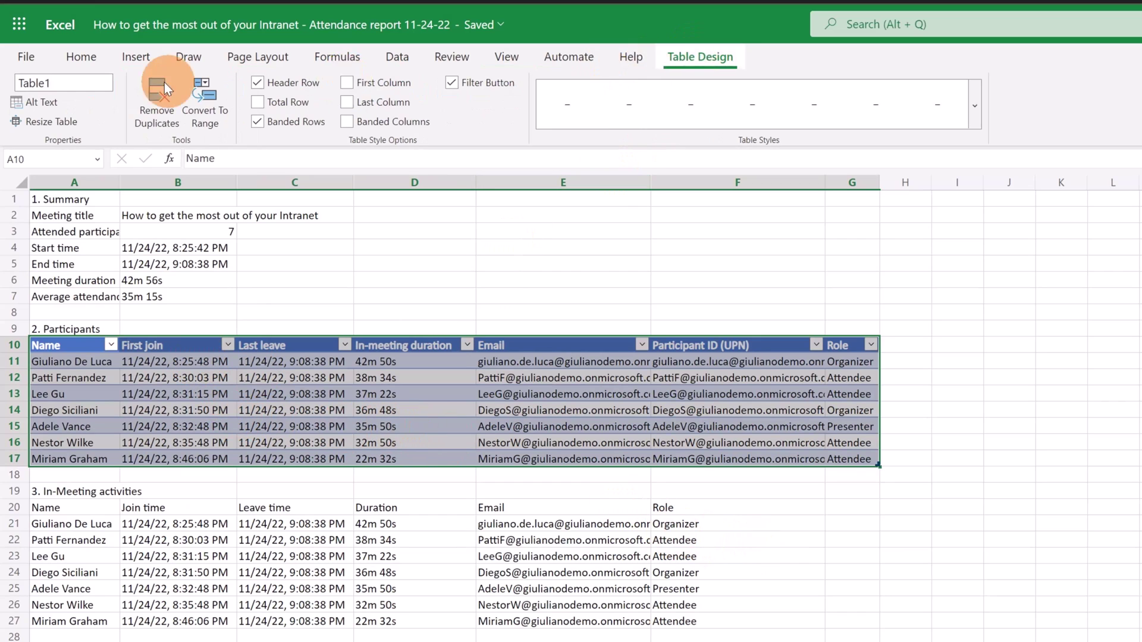
{"action": "left_click", "coordinate": [61, 86]}
{"action": "left_click", "coordinate": [101, 81]}
{"action": "key", "text": "BackSpace"}
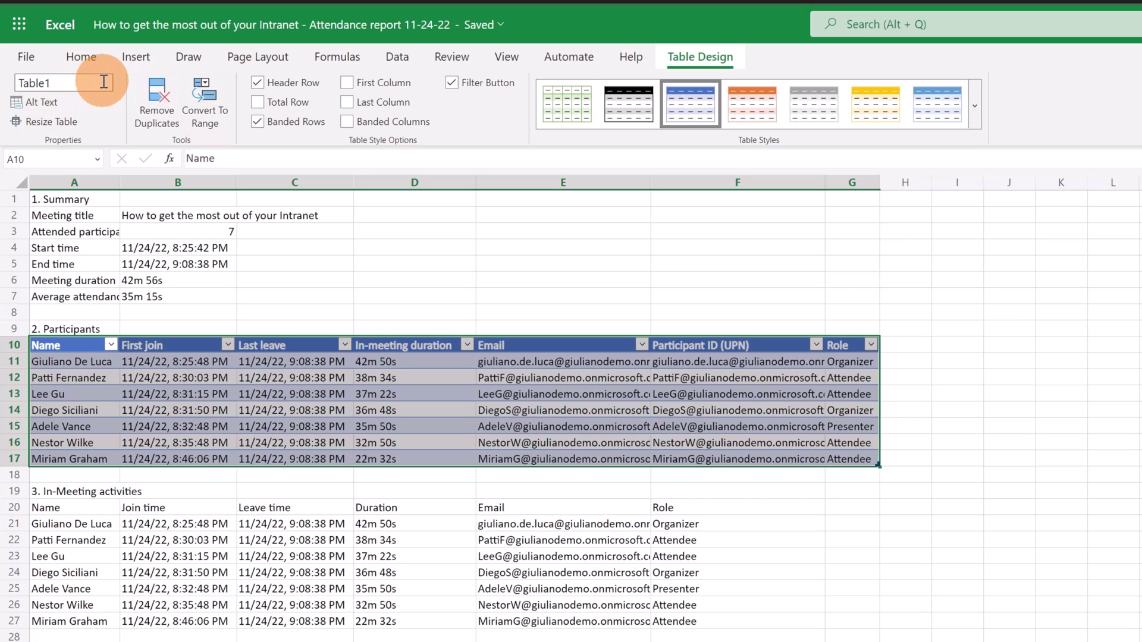
{"action": "type", "text": "Webinar"}
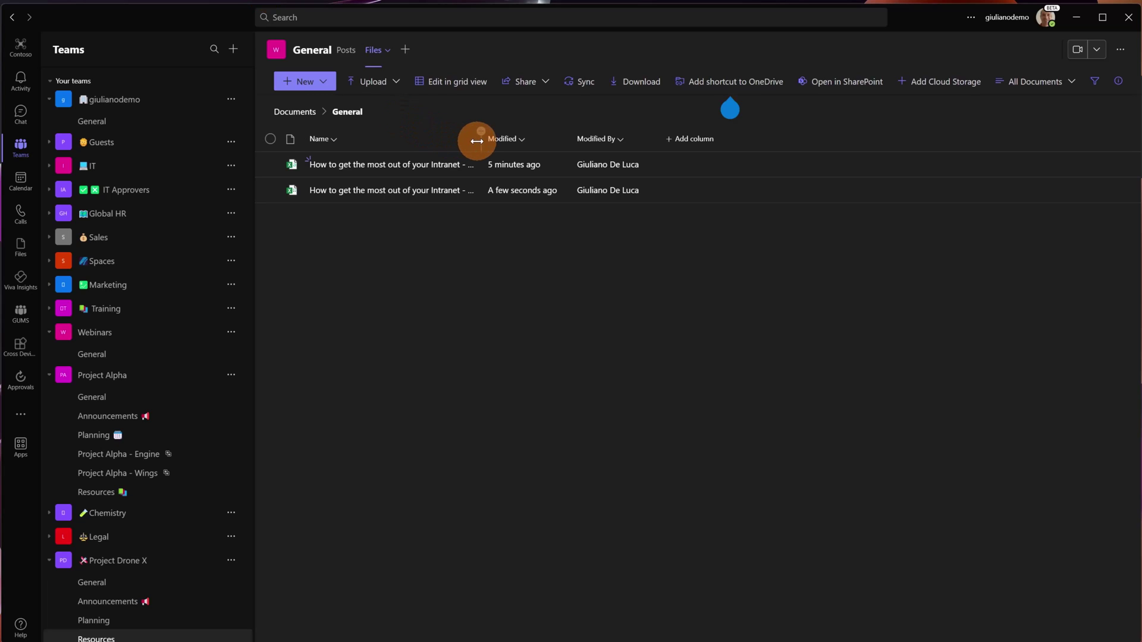
Step: Widen the Name column in the General channel's Files tab to show the full attendance report names
{"action": "left_click_drag", "start_coordinate": [480, 142], "coordinate": [655, 145]}
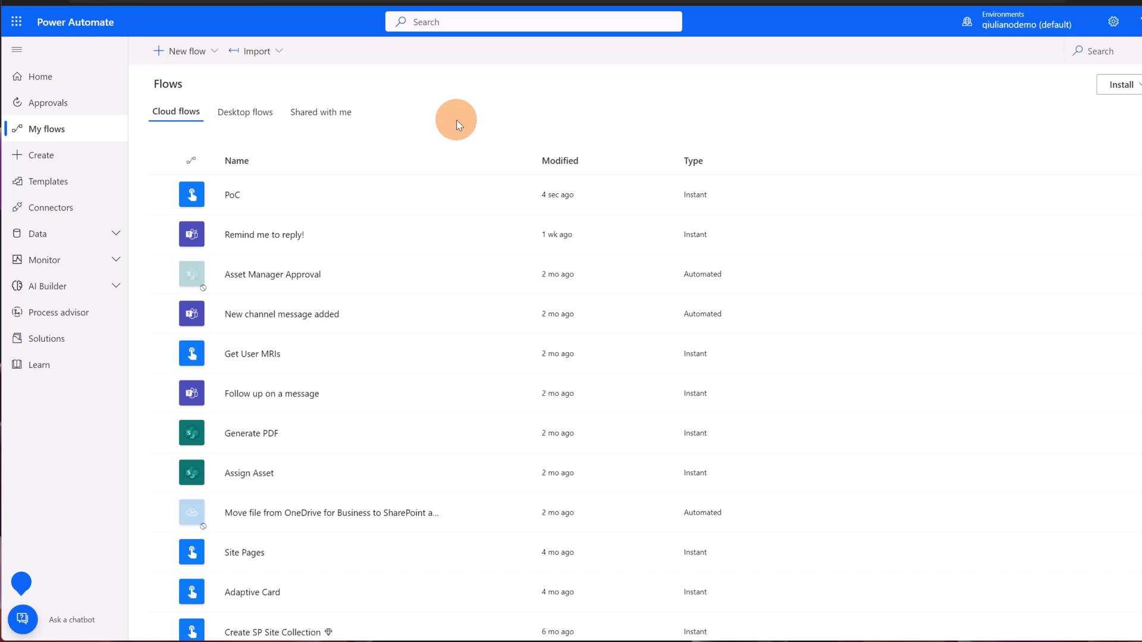
Step: Create an instant cloud flow named 'Follow Up After Webinar' with the Manually trigger a flow trigger
{"action": "left_click", "coordinate": [176, 57]}
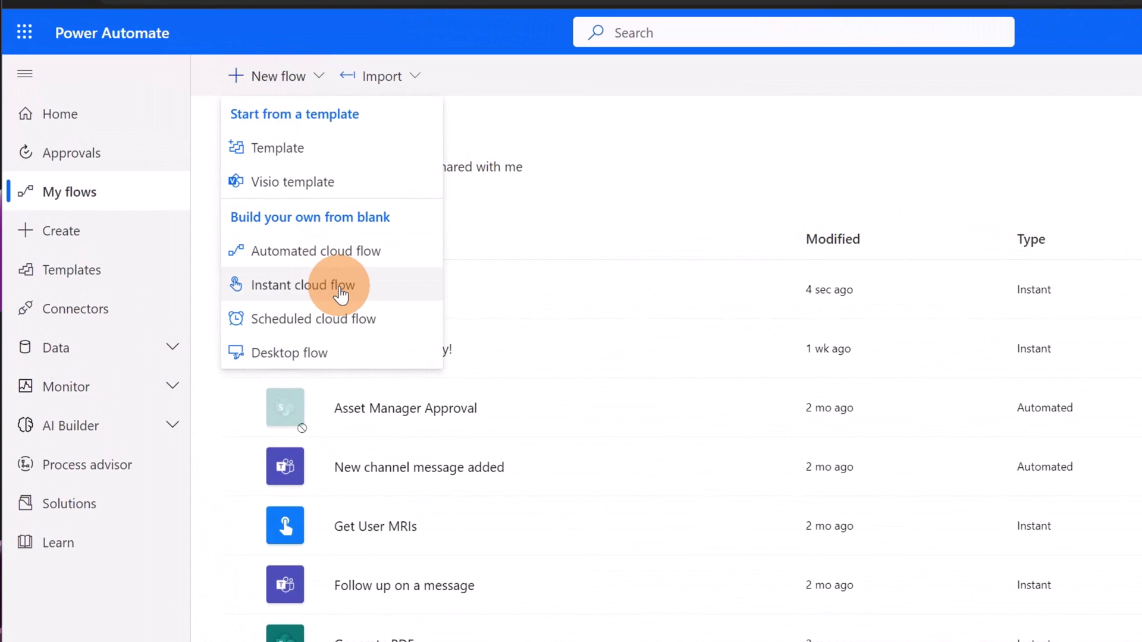
{"action": "left_click", "coordinate": [342, 291]}
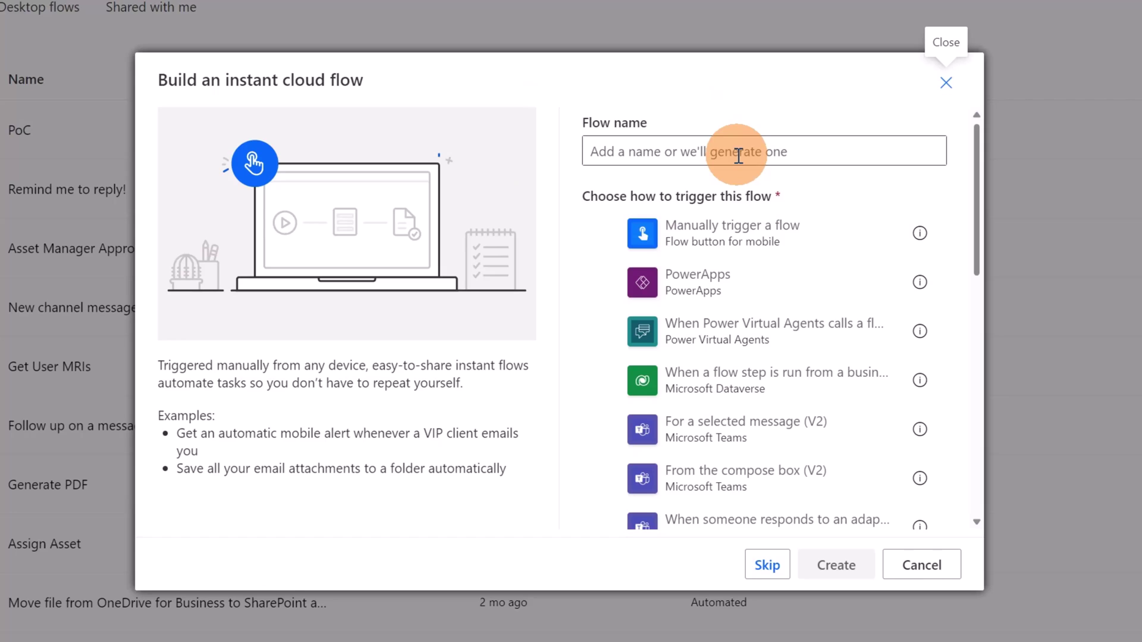
{"action": "left_click", "coordinate": [737, 155]}
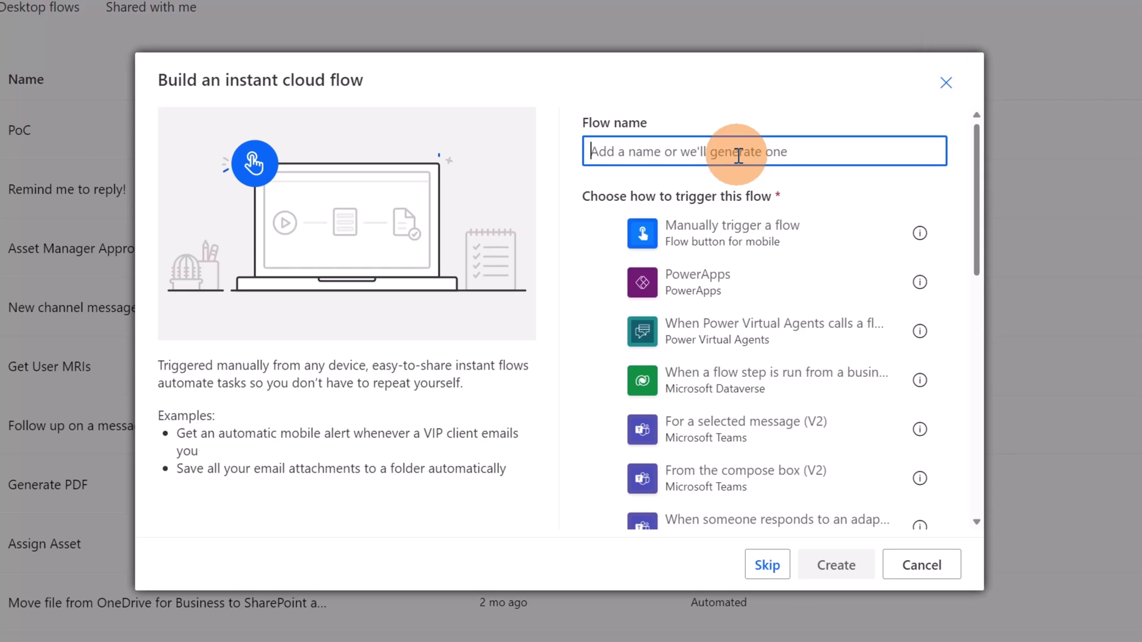
{"action": "key", "text": "super+v"}
{"action": "left_click", "coordinate": [701, 404]}
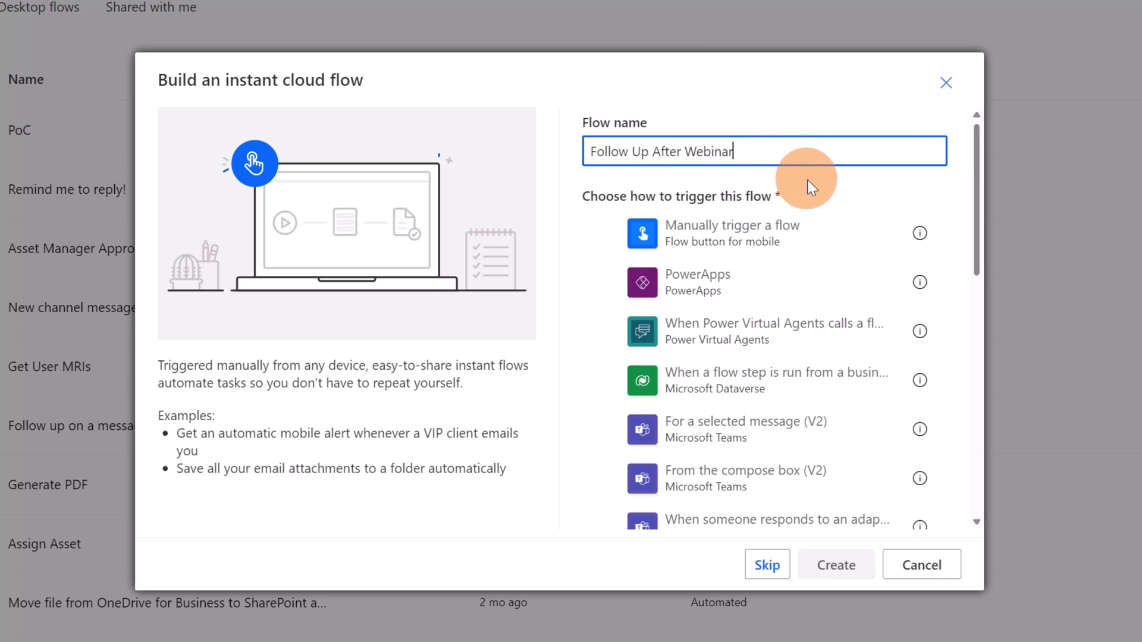
{"action": "left_click", "coordinate": [771, 250]}
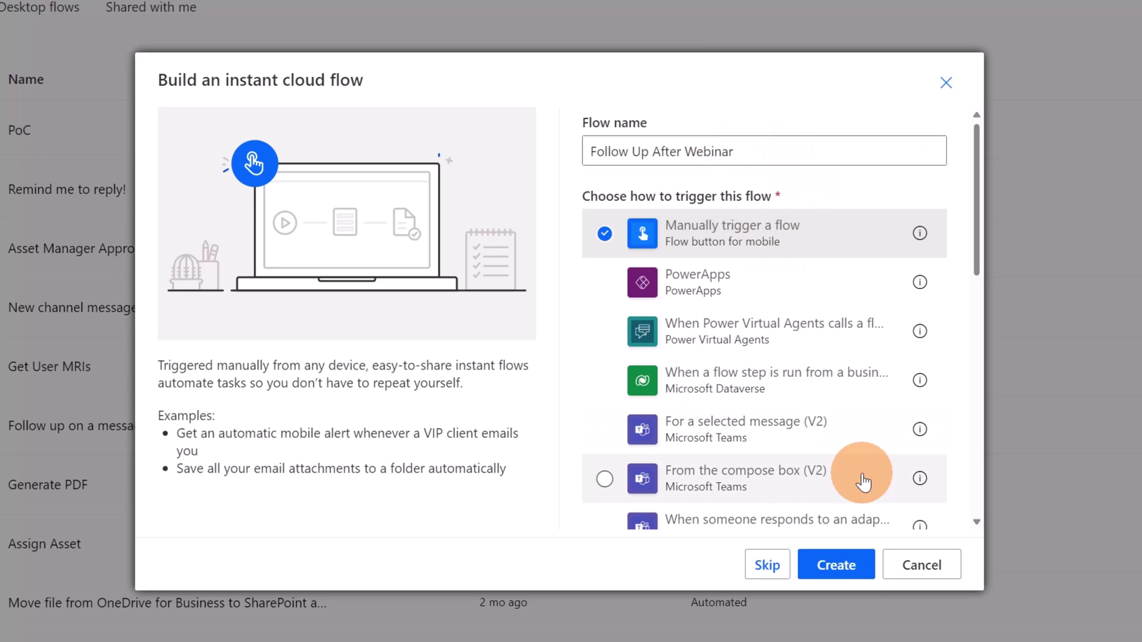
{"action": "left_click", "coordinate": [836, 565]}
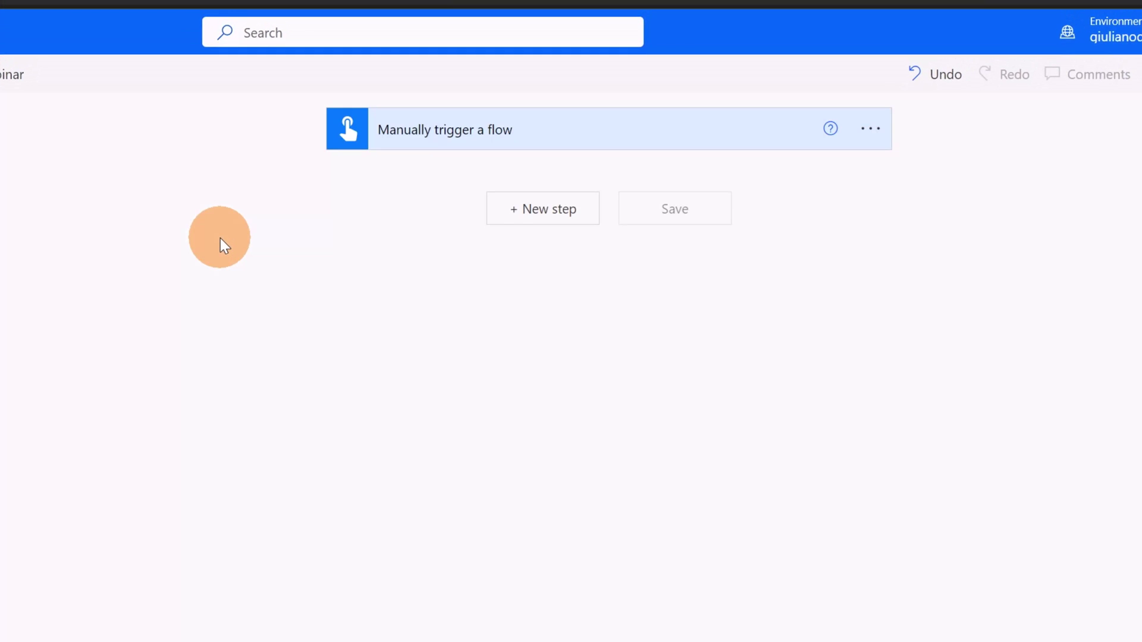
Step: Add an Excel Online (Business) 'List rows present in a table' action after the manual trigger
{"action": "left_click", "coordinate": [575, 212]}
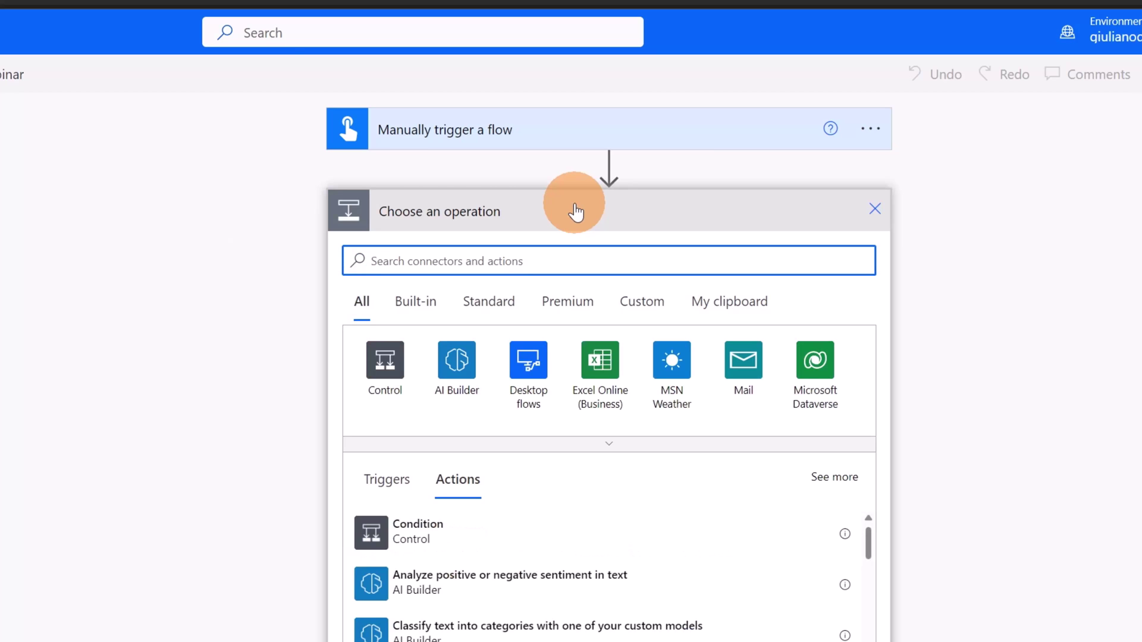
{"action": "left_click", "coordinate": [600, 375]}
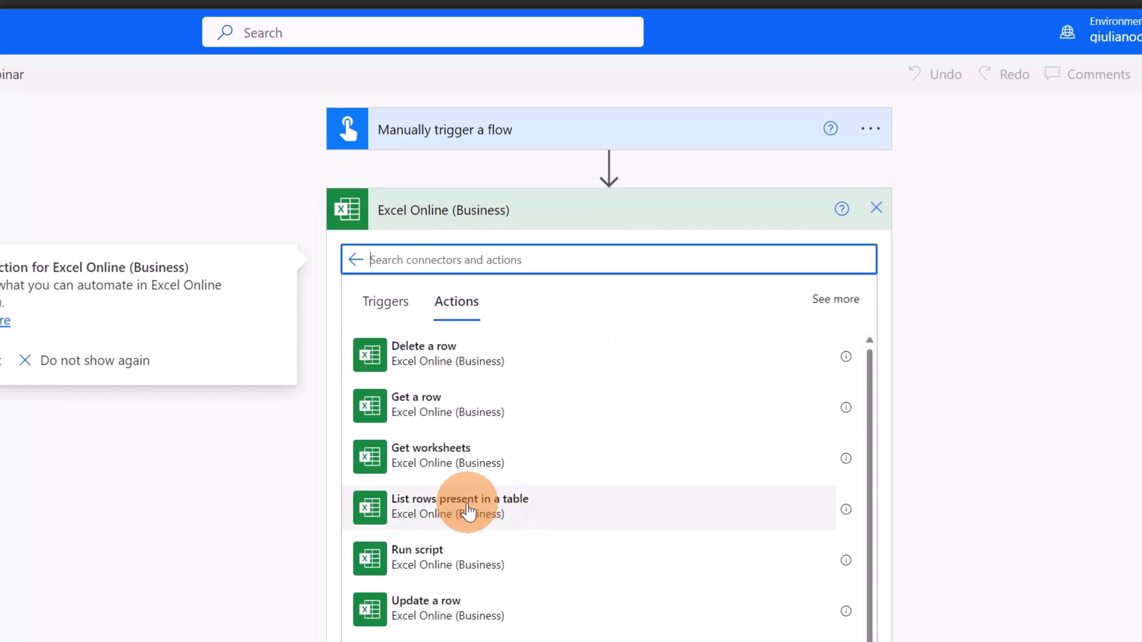
{"action": "left_click", "coordinate": [471, 512]}
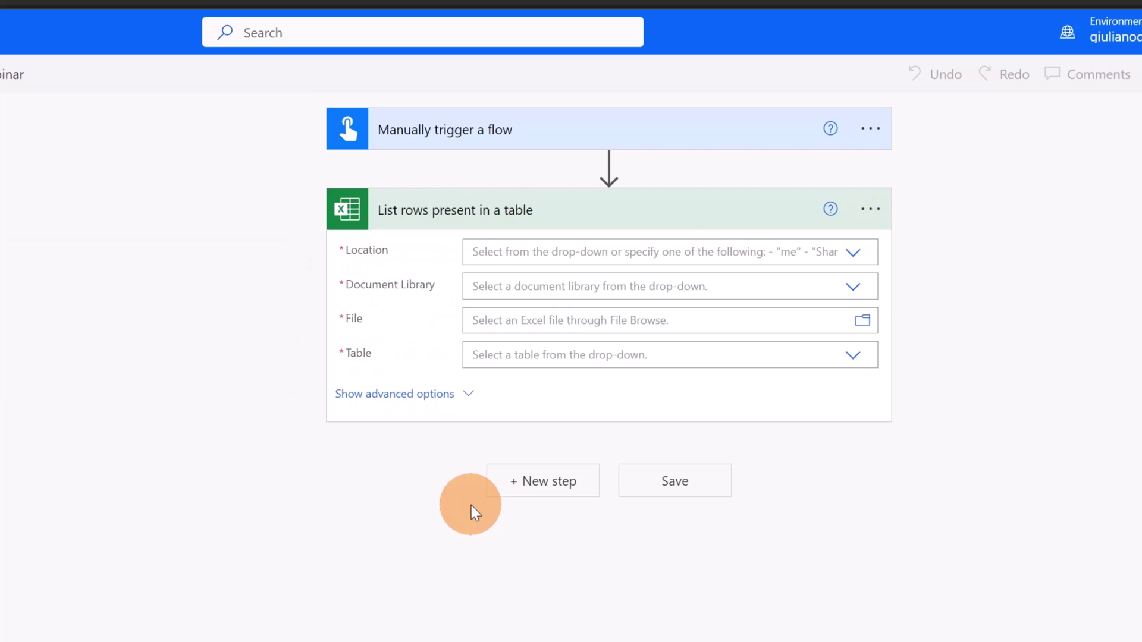
Step: Point List rows at TableWebinar in the attendance report file under Group - Webinars, Documents, General
{"action": "left_click", "coordinate": [851, 253]}
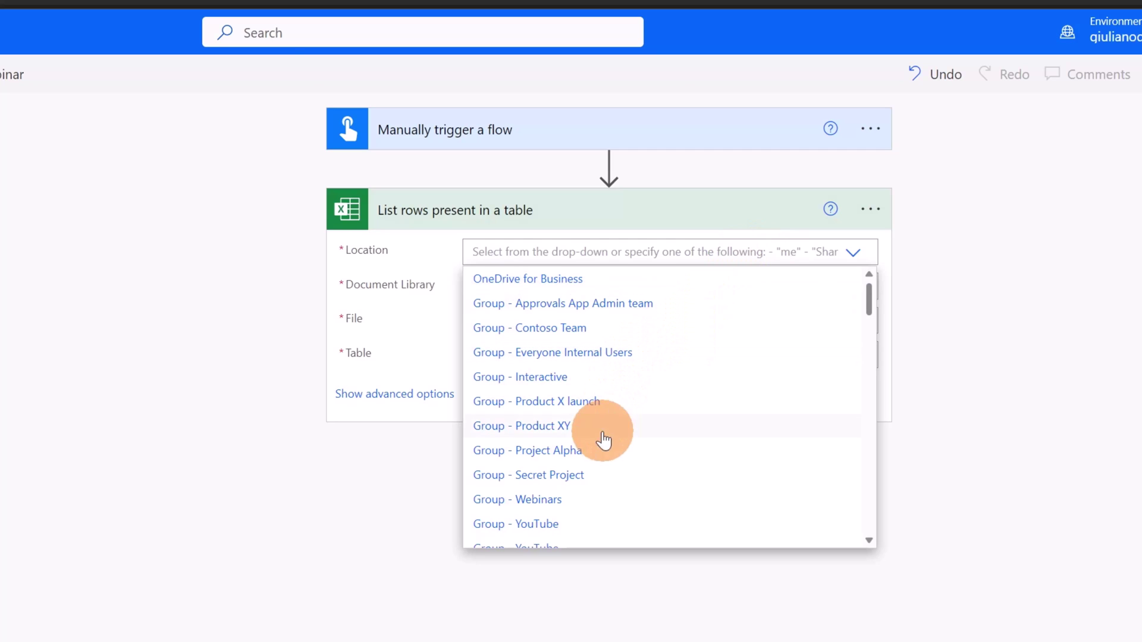
{"action": "left_click", "coordinate": [558, 508]}
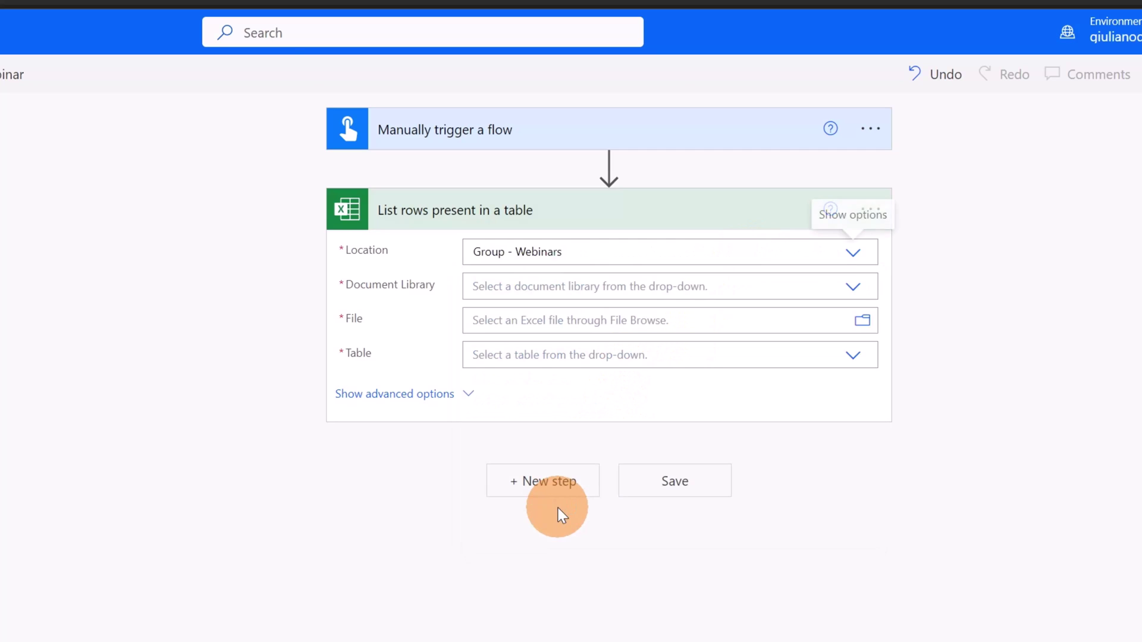
{"action": "left_click", "coordinate": [858, 291]}
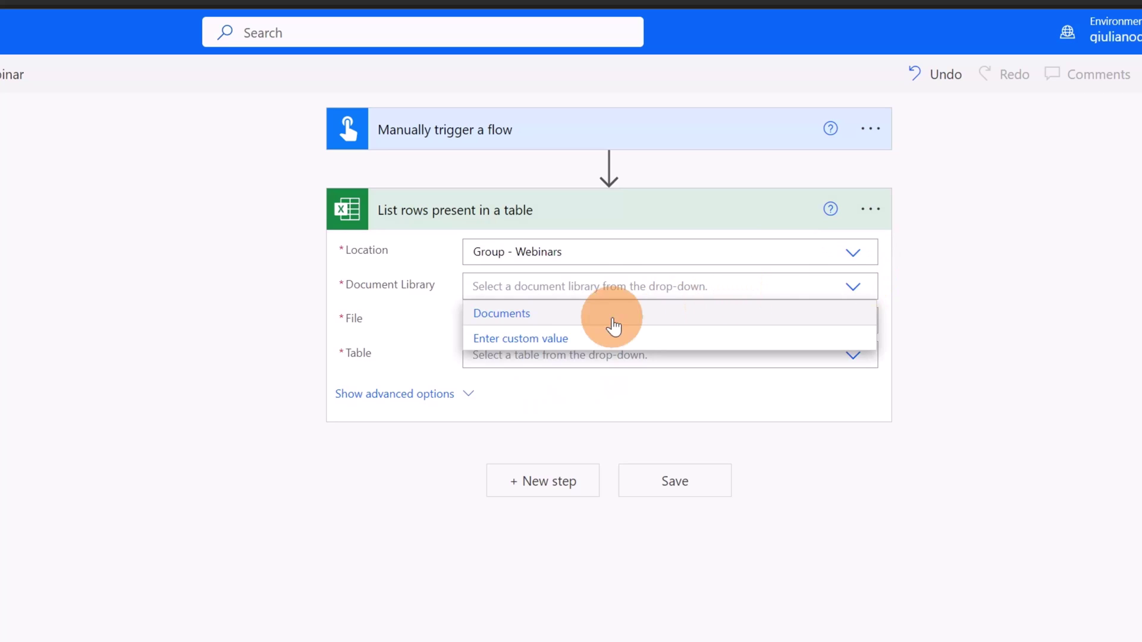
{"action": "left_click", "coordinate": [562, 312]}
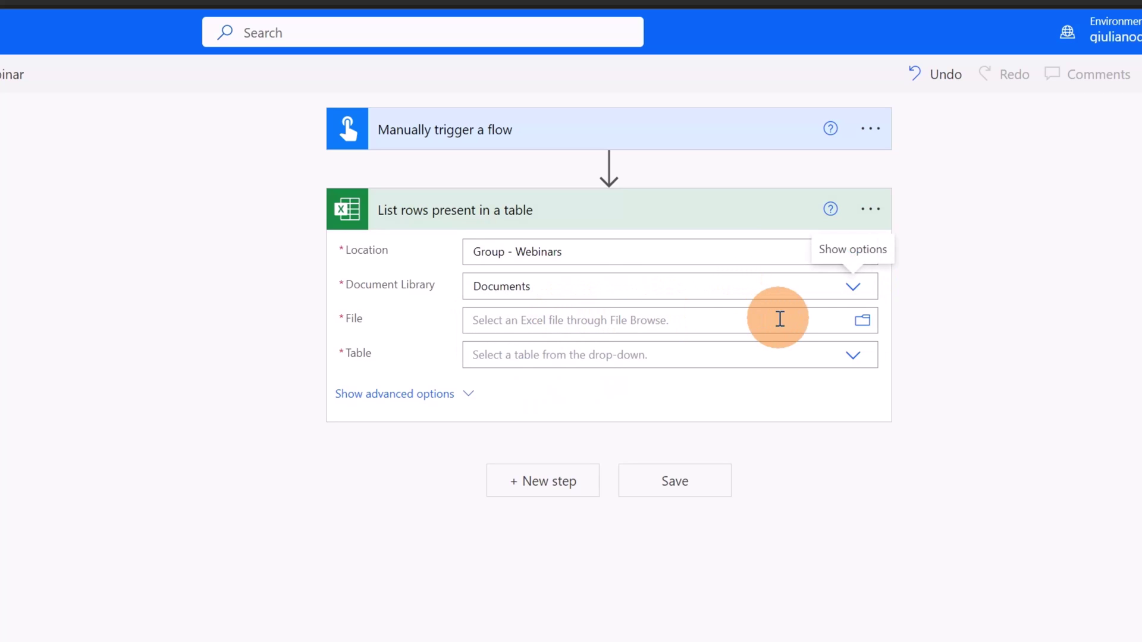
{"action": "left_click", "coordinate": [860, 324]}
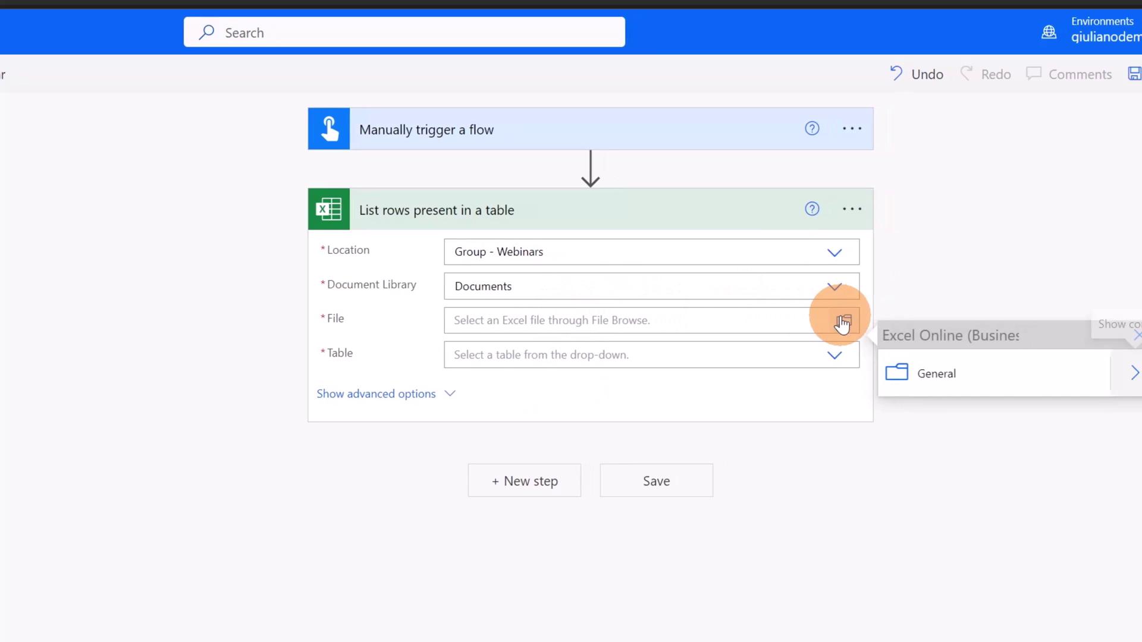
{"action": "left_click", "coordinate": [936, 375]}
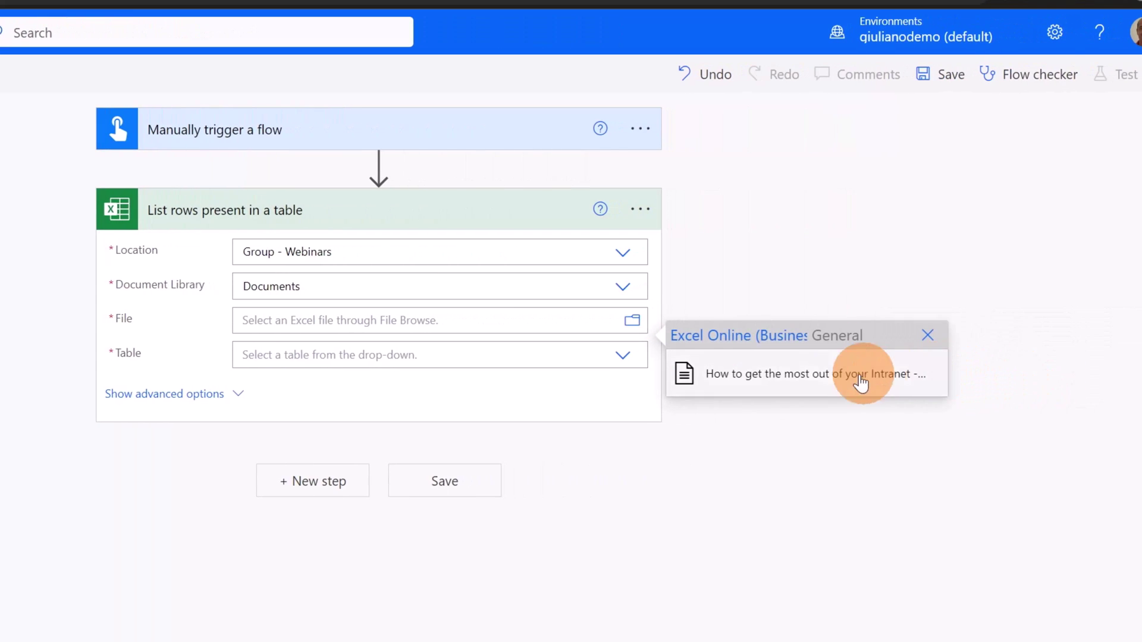
{"action": "left_click", "coordinate": [817, 386]}
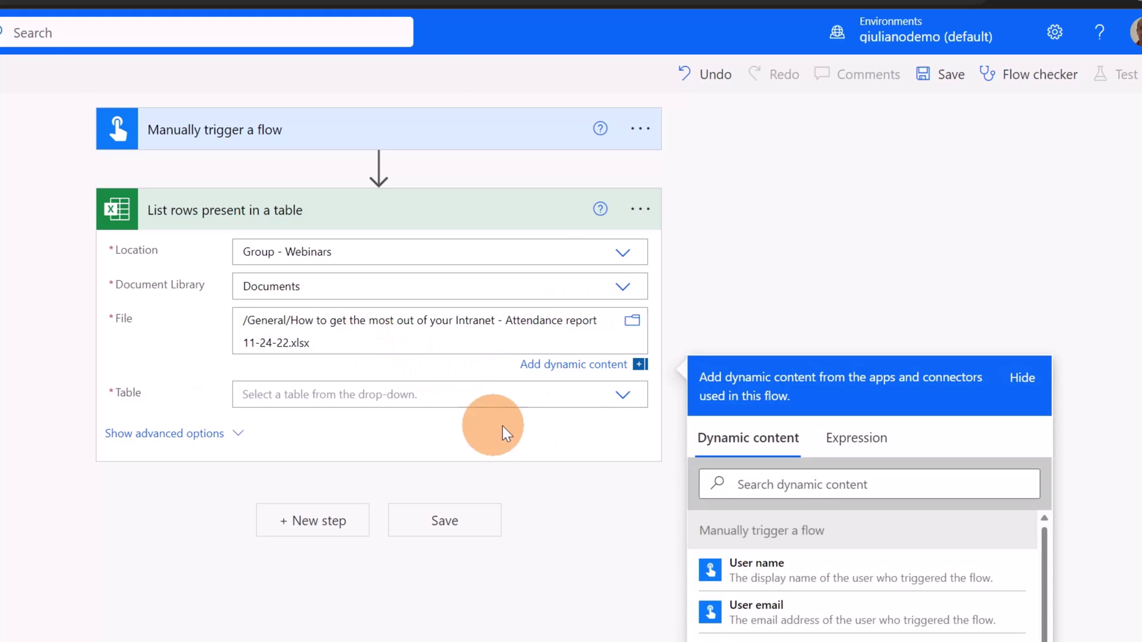
{"action": "left_click", "coordinate": [621, 395]}
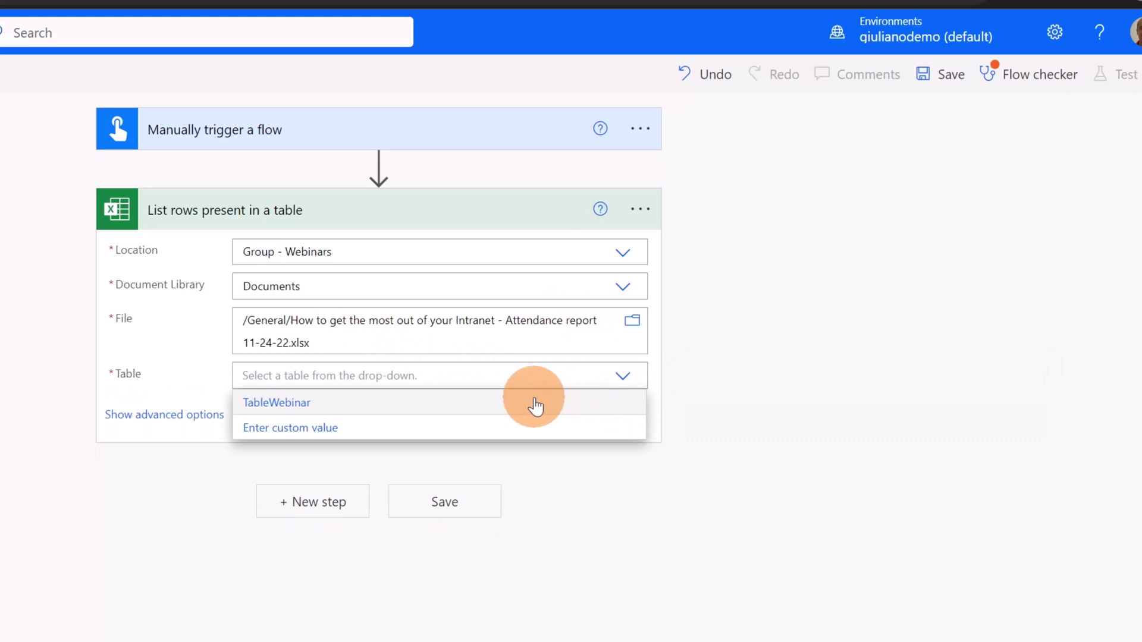
{"action": "left_click", "coordinate": [357, 408]}
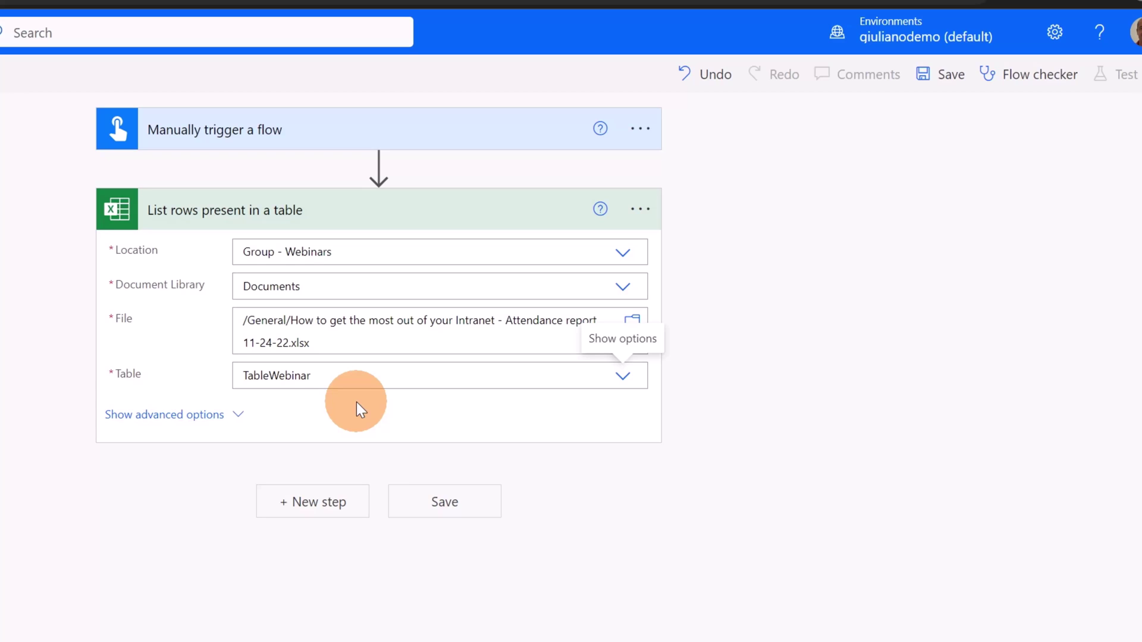
{"action": "left_click", "coordinate": [307, 511]}
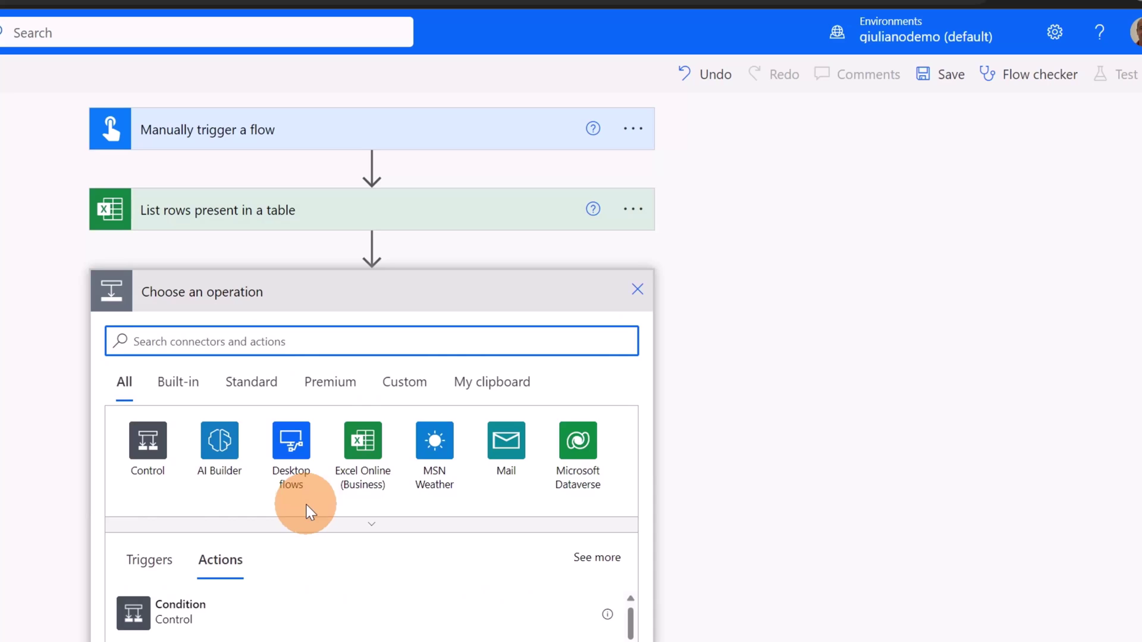
Step: Add a Control 'Apply to each' loop iterating over the List rows 'value' output
{"action": "left_click", "coordinate": [148, 458]}
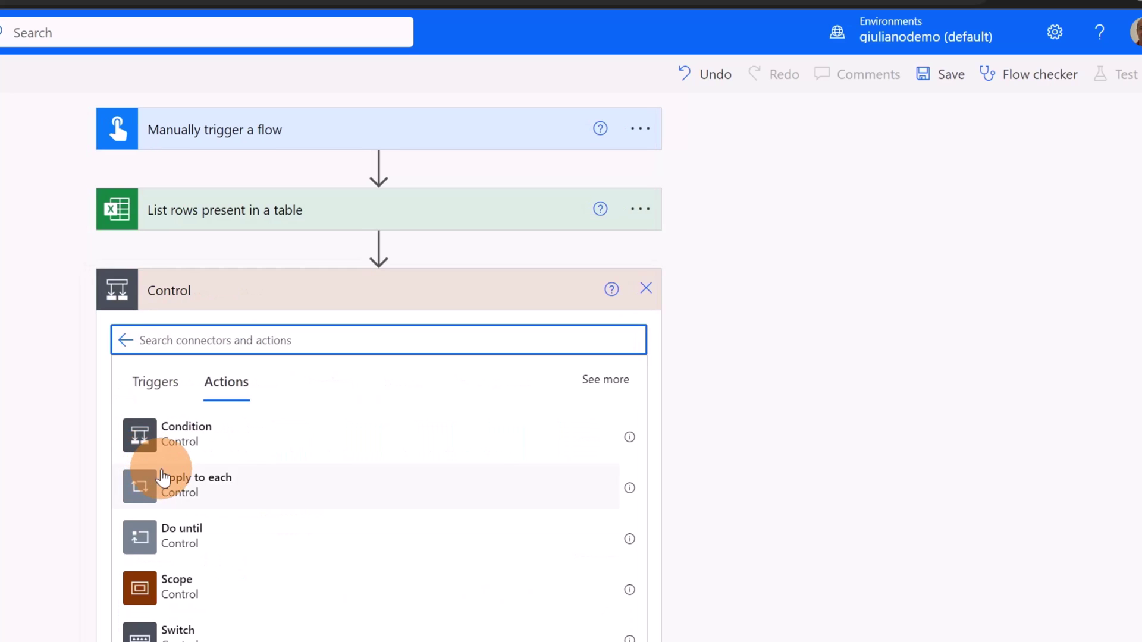
{"action": "left_click", "coordinate": [216, 494]}
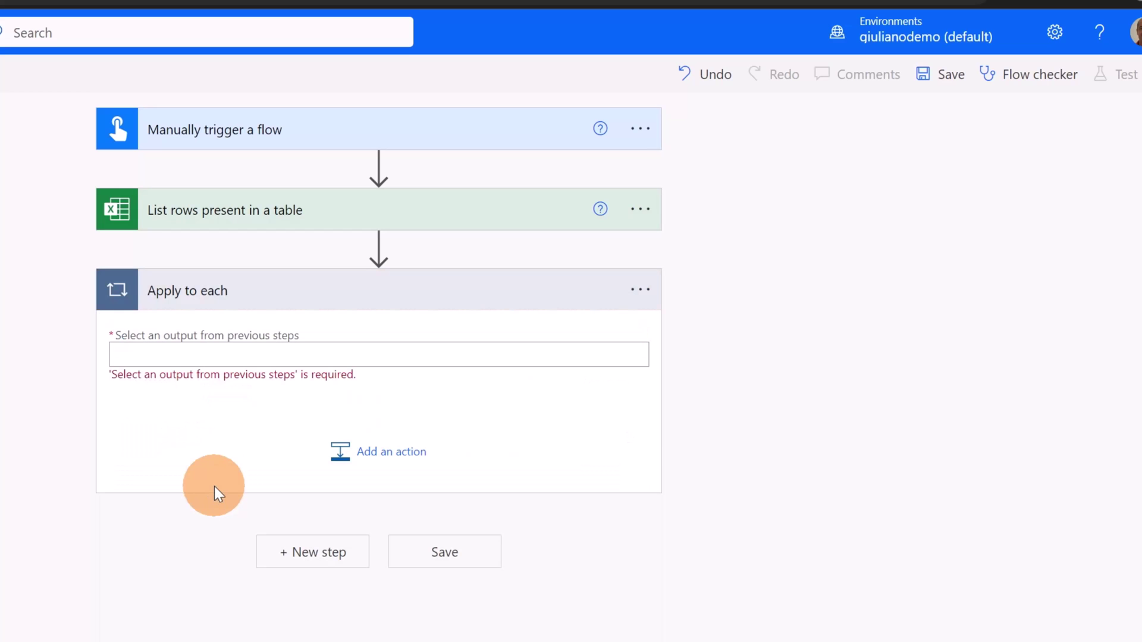
{"action": "left_click", "coordinate": [248, 348]}
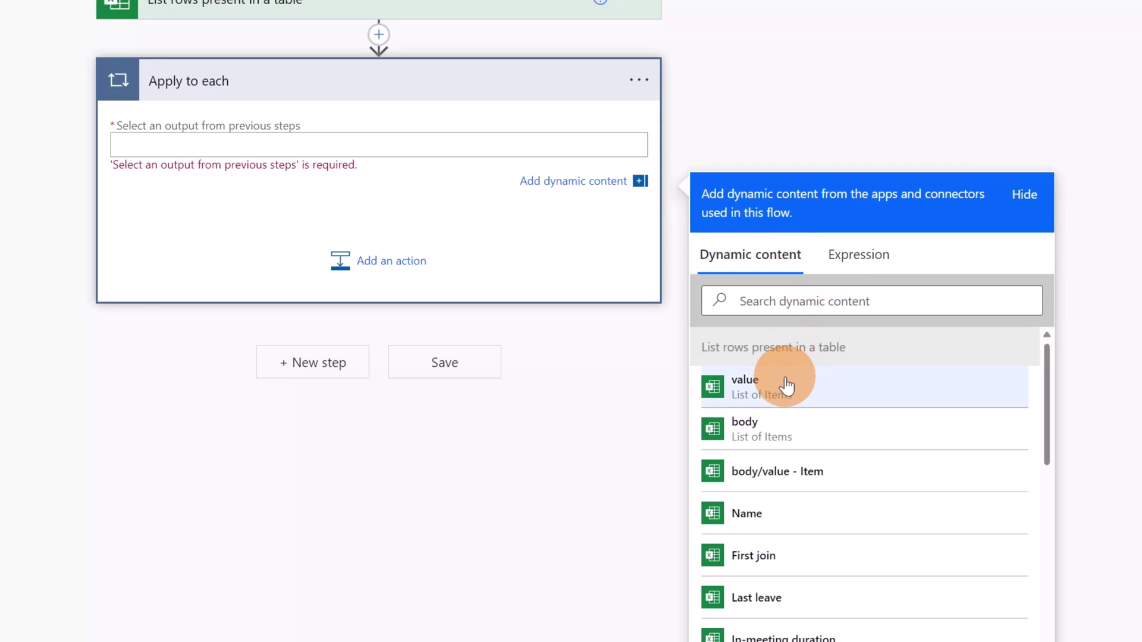
{"action": "left_click", "coordinate": [787, 390]}
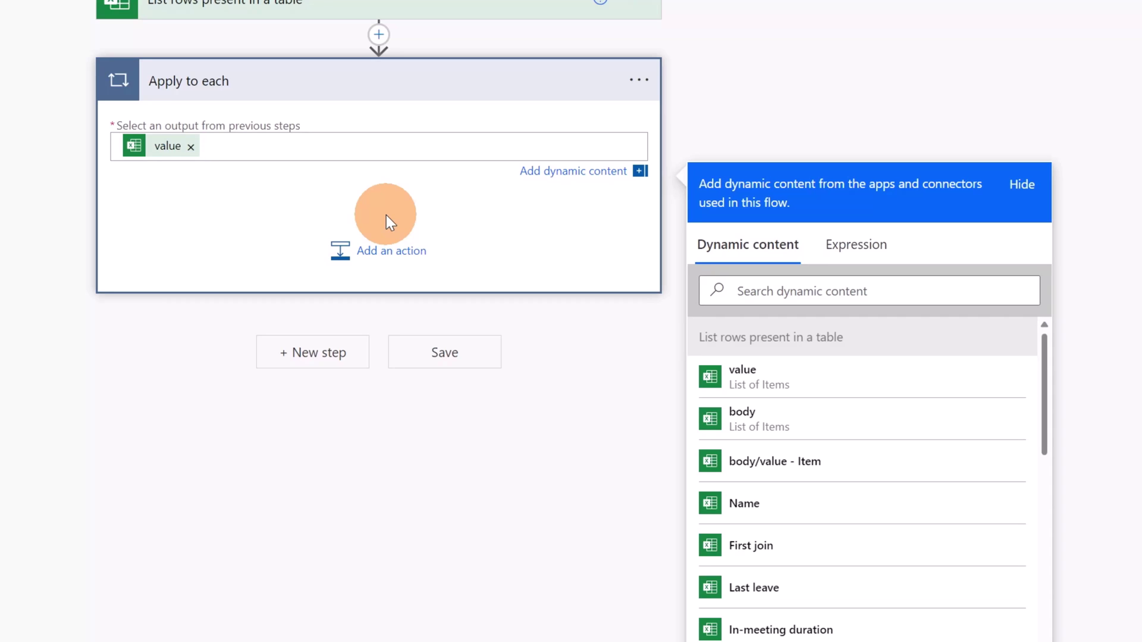
Step: Add an Office 365 Outlook 'Send an email (V2)' action inside the loop
{"action": "left_click", "coordinate": [380, 252]}
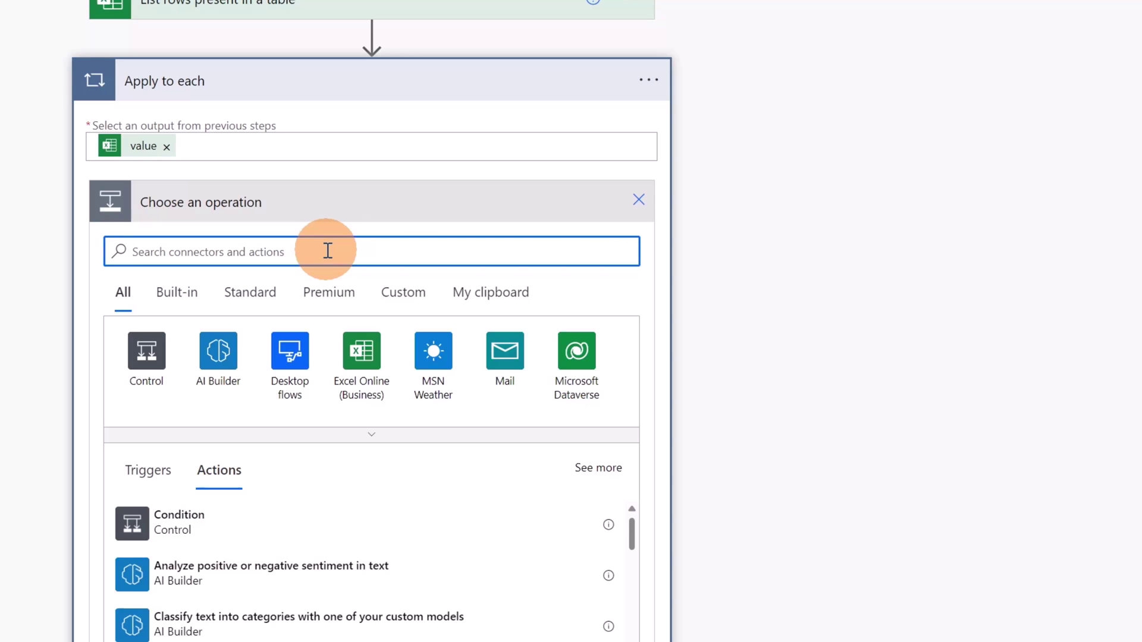
{"action": "type", "text": "outlook"}
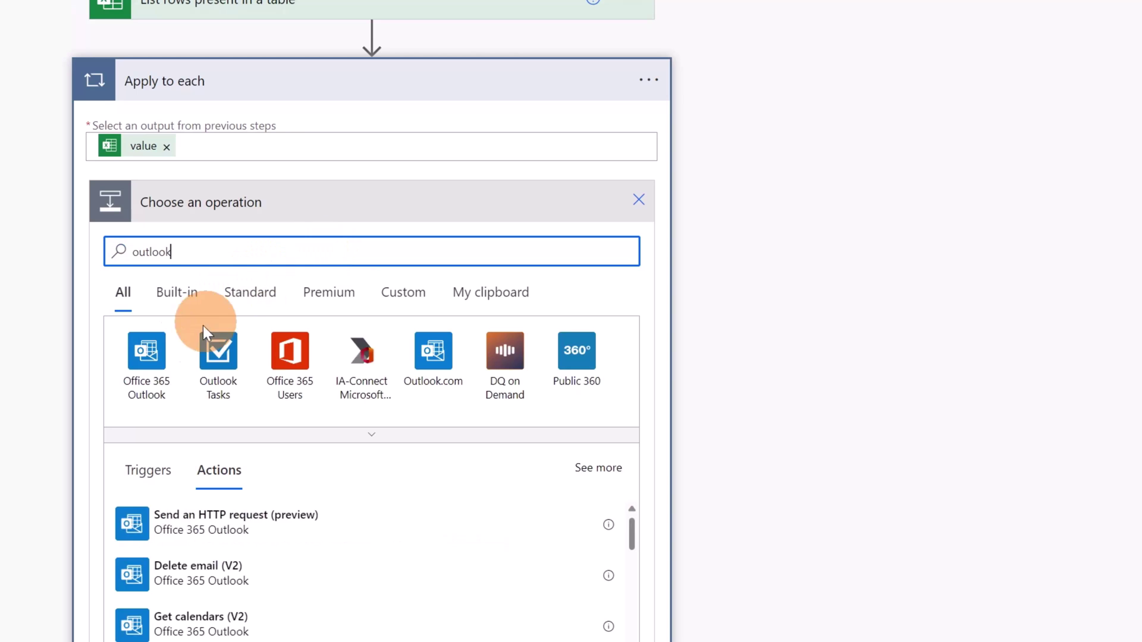
{"action": "left_click", "coordinate": [157, 351]}
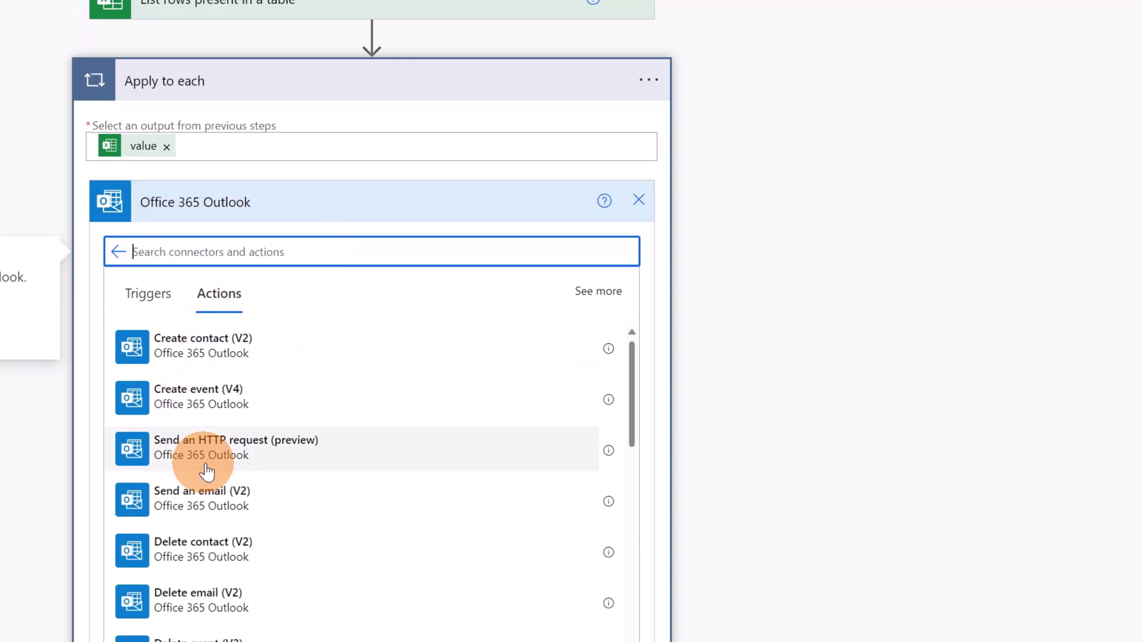
{"action": "left_click", "coordinate": [207, 516]}
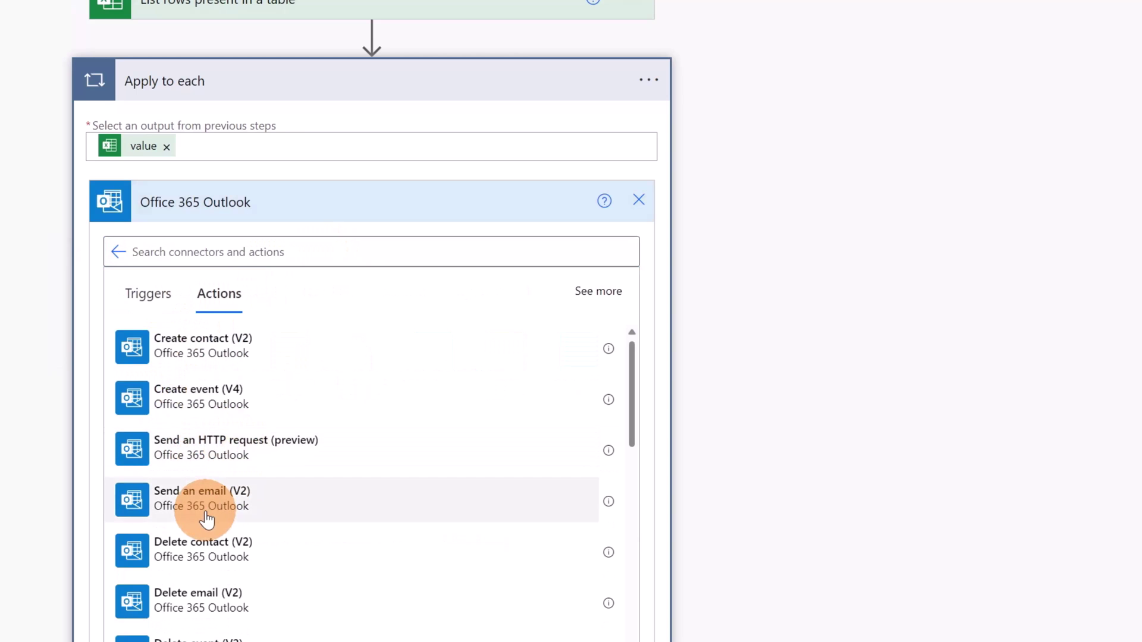
Step: Set the email's To field to the Email column from the listed table rows
{"action": "left_click", "coordinate": [420, 245]}
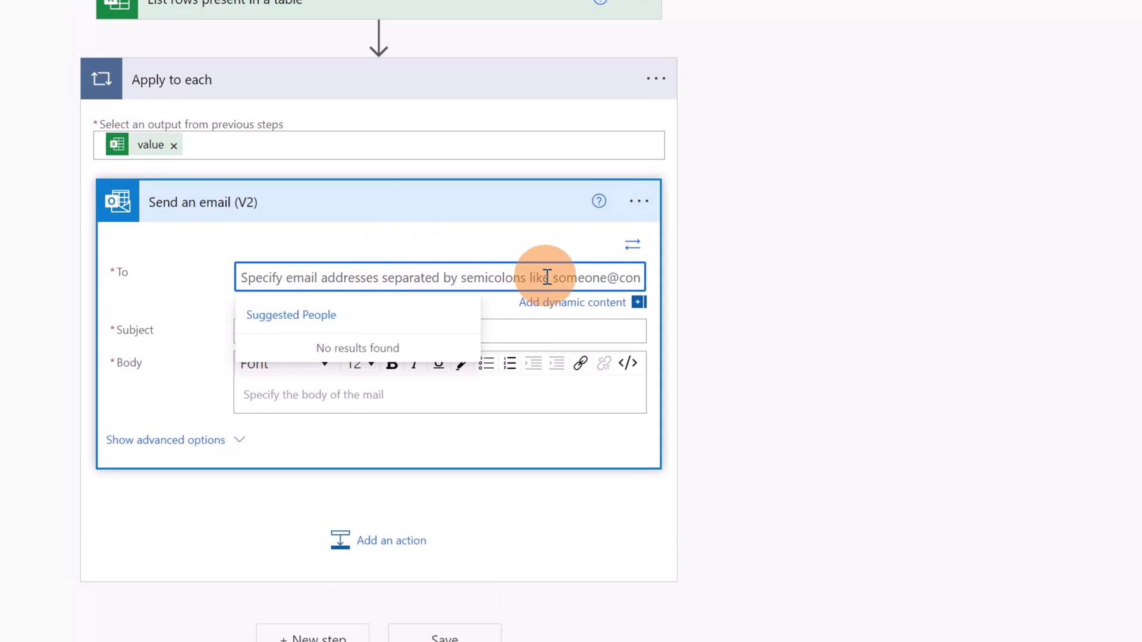
{"action": "left_click", "coordinate": [630, 250]}
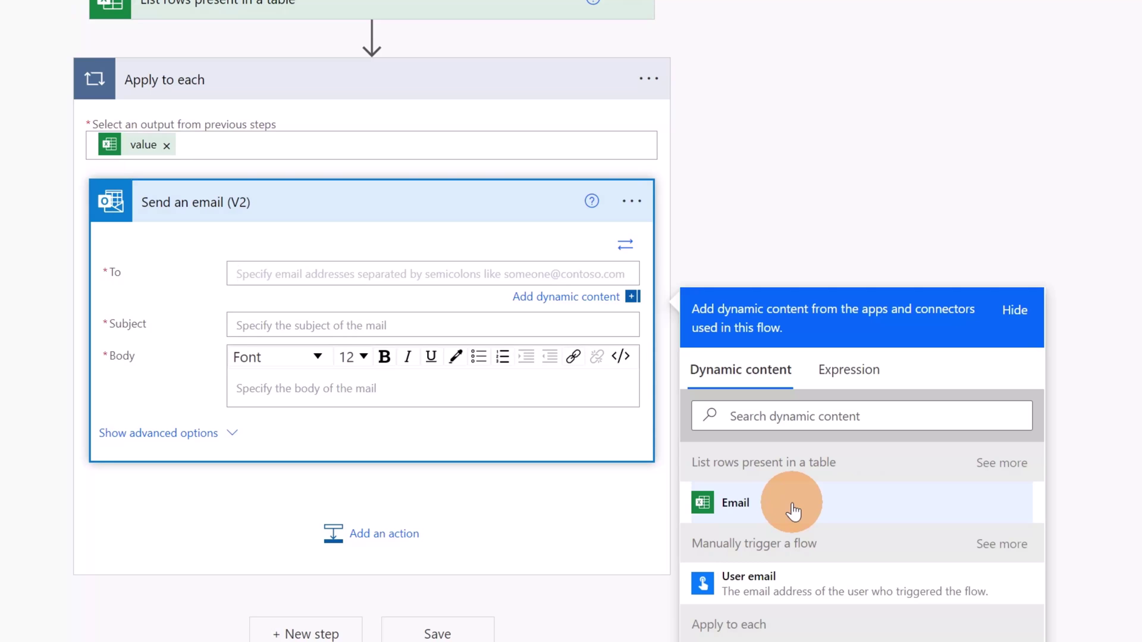
{"action": "left_click", "coordinate": [1024, 462]}
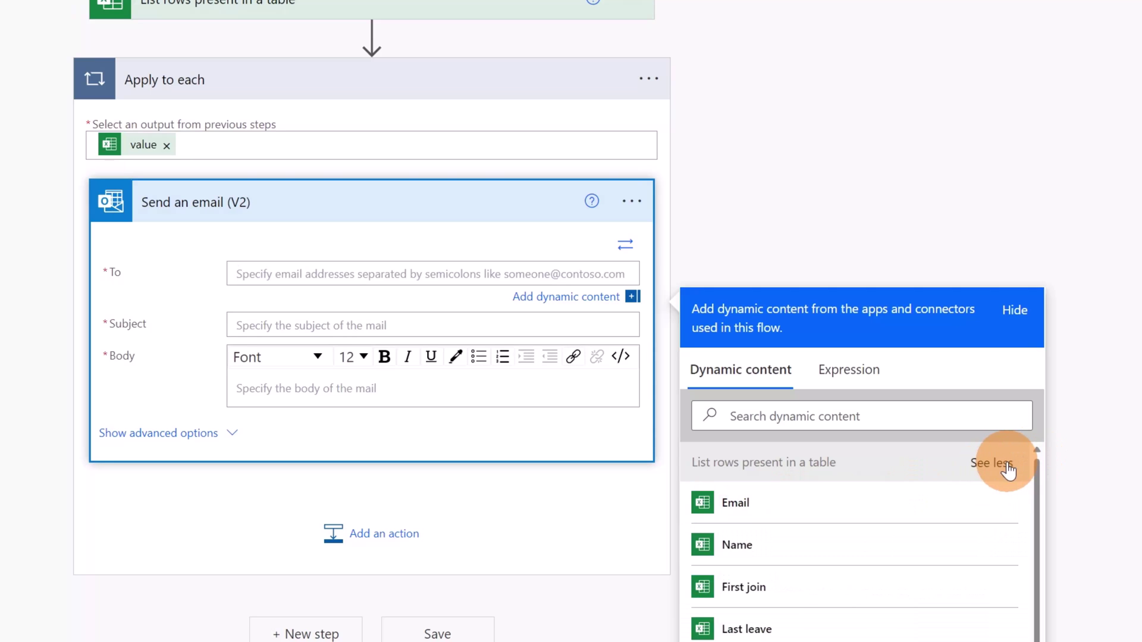
{"action": "scroll", "coordinate": [792, 505], "scroll_direction": "down", "scroll_amount": 1}
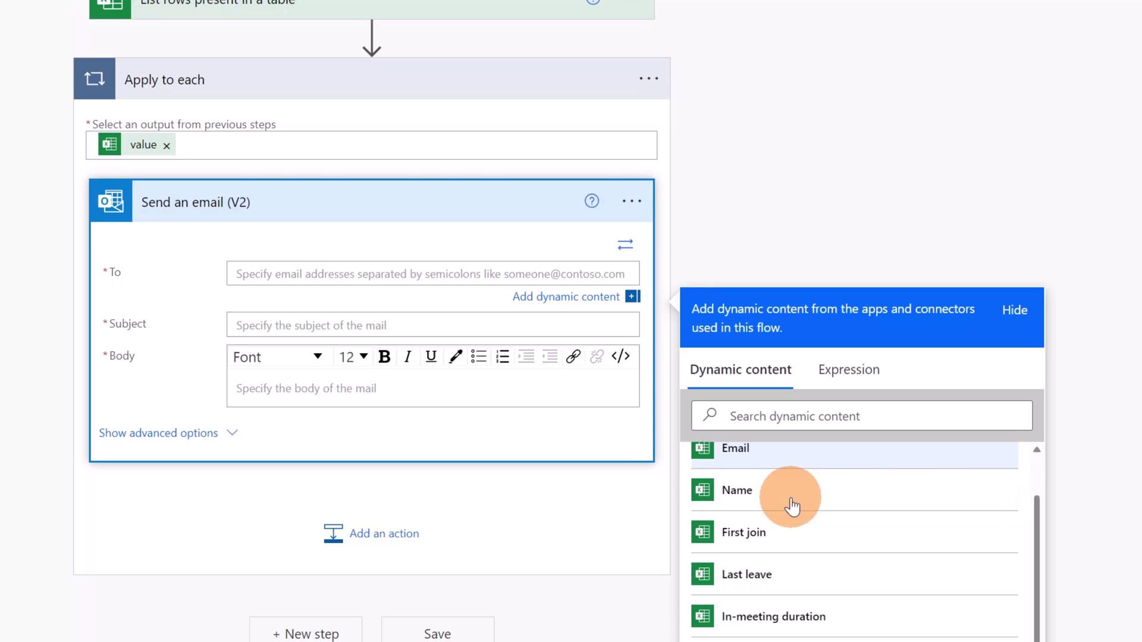
{"action": "scroll", "coordinate": [767, 511], "scroll_direction": "up", "scroll_amount": 1}
{"action": "left_click", "coordinate": [733, 515]}
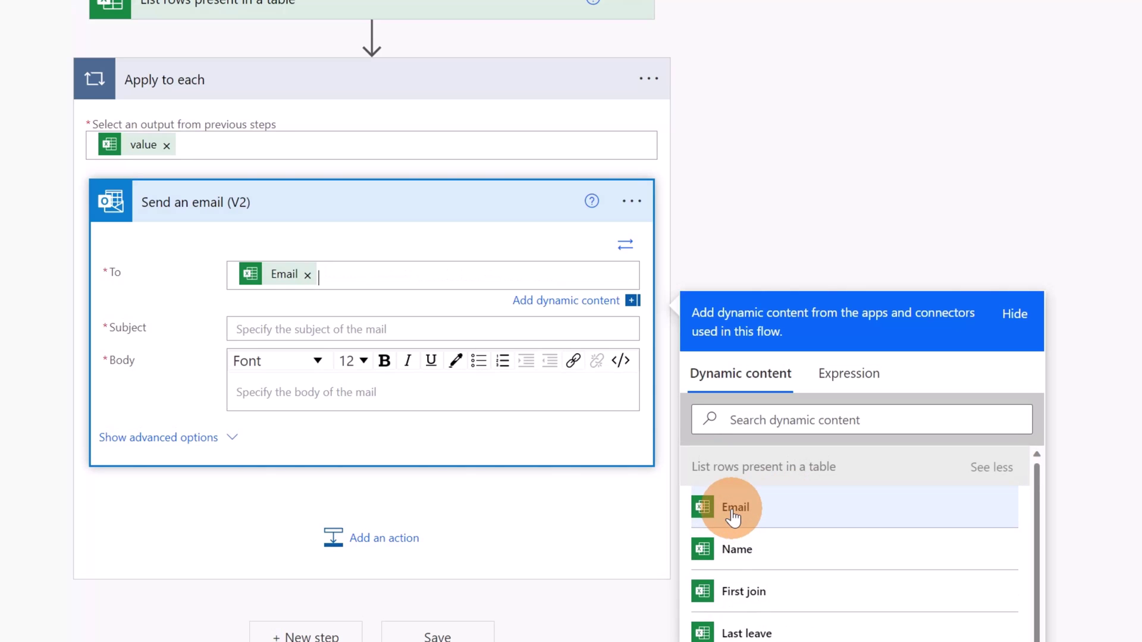
Step: Paste the saved webinar feedback subject line and the thank-you message into the email body
{"action": "left_click", "coordinate": [335, 328]}
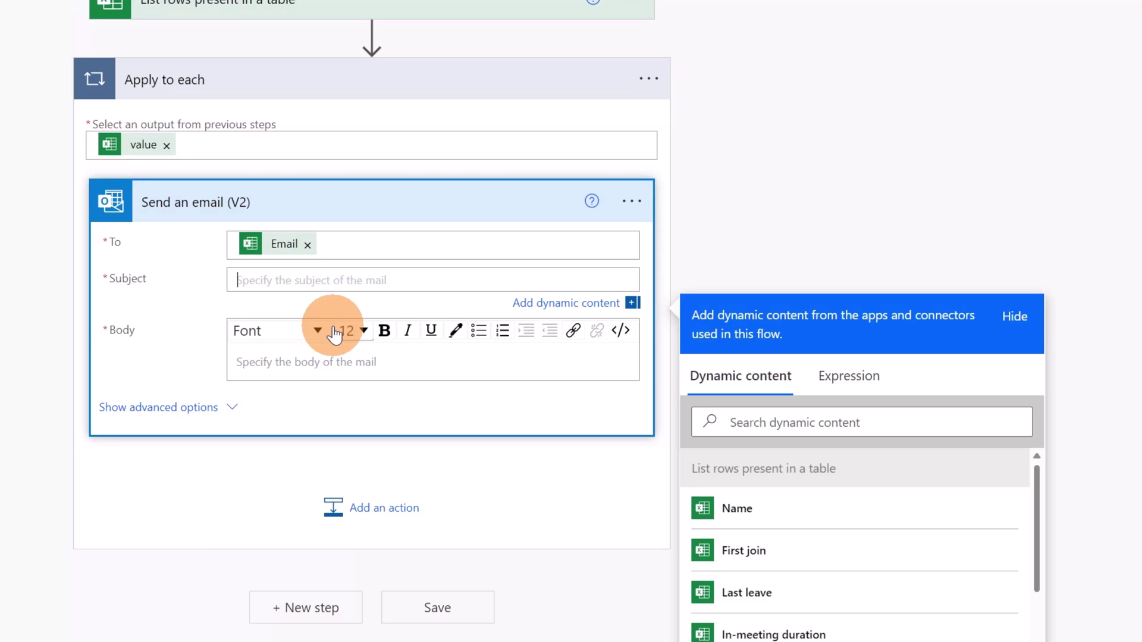
{"action": "key", "text": "super+v"}
{"action": "left_click", "coordinate": [308, 455]}
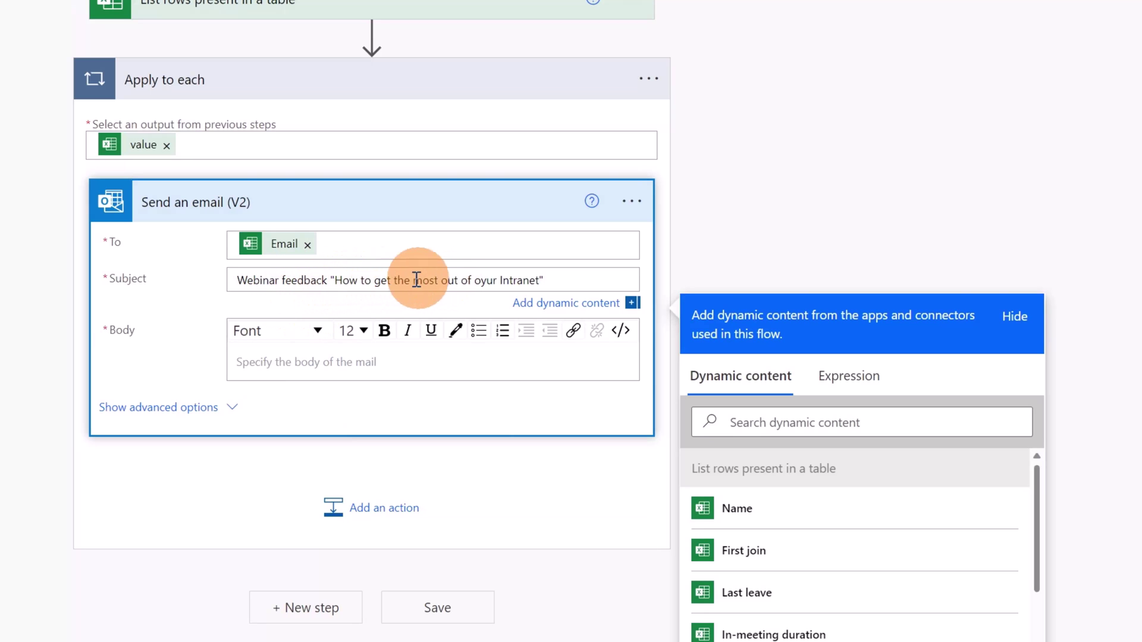
{"action": "left_click", "coordinate": [272, 358]}
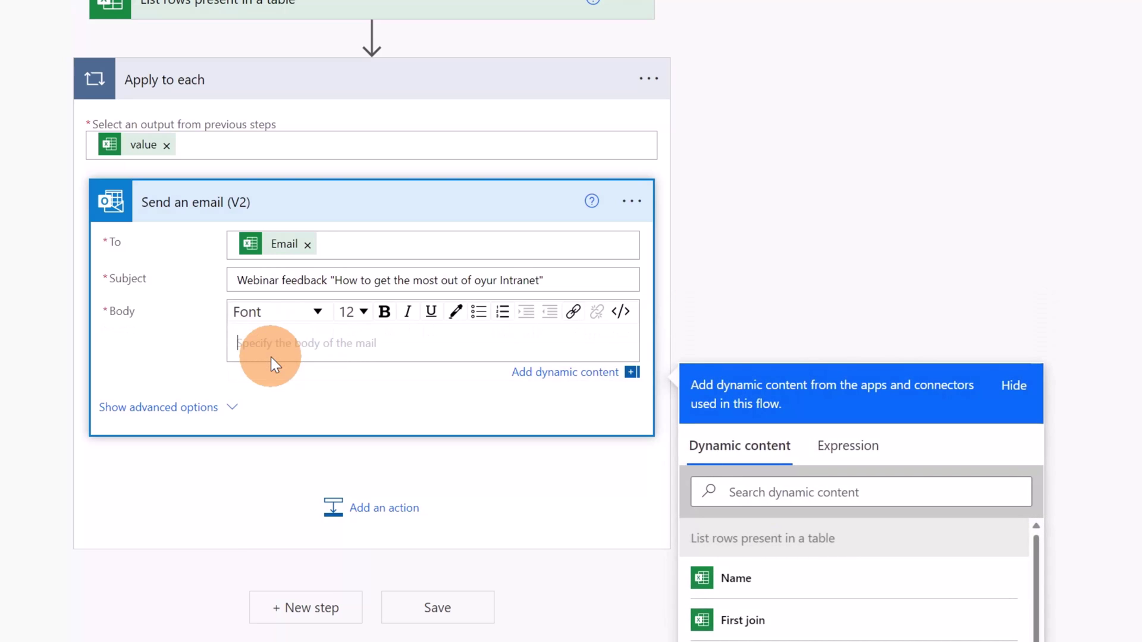
{"action": "type", "text": "Thank you for joning our Webinar!  We would like to follow up with you, in the case you are interested to get more insgihts about the topi or just to improve the quality of our content. We care about your feedback, please click on the link below to open the form.  https://forms.office.com/e/7yffQePzpw"}
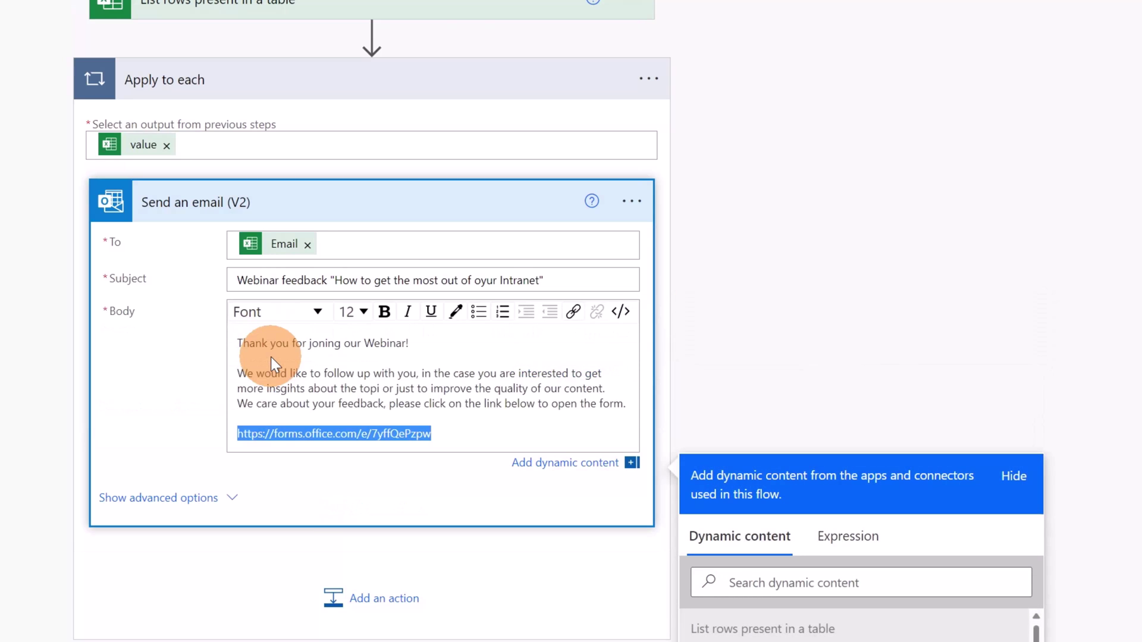
Step: Turn the form address in the body into a hyperlink that opens in a new window
{"action": "left_click", "coordinate": [270, 357]}
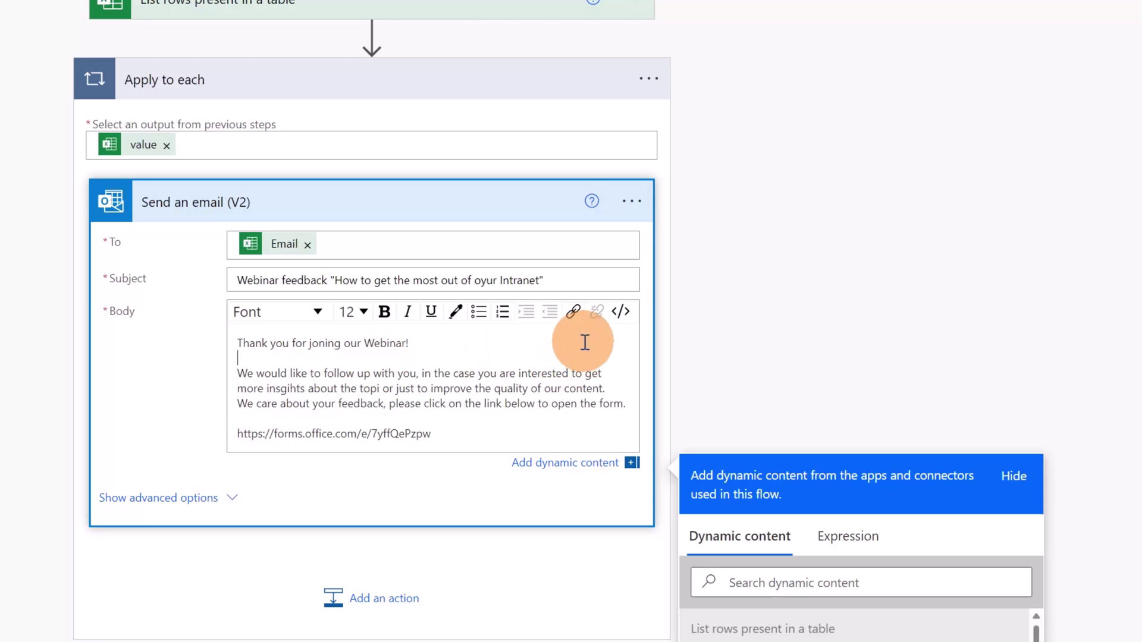
{"action": "left_click_drag", "start_coordinate": [433, 433], "coordinate": [237, 433]}
{"action": "key", "text": "ctrl+c"}
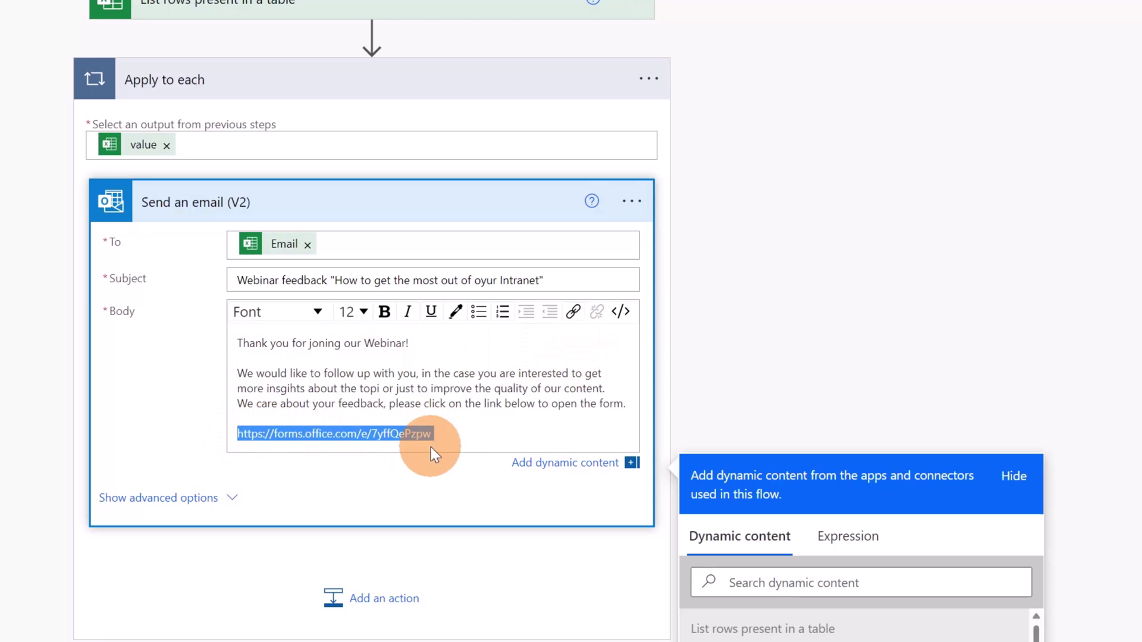
{"action": "left_click", "coordinate": [573, 312]}
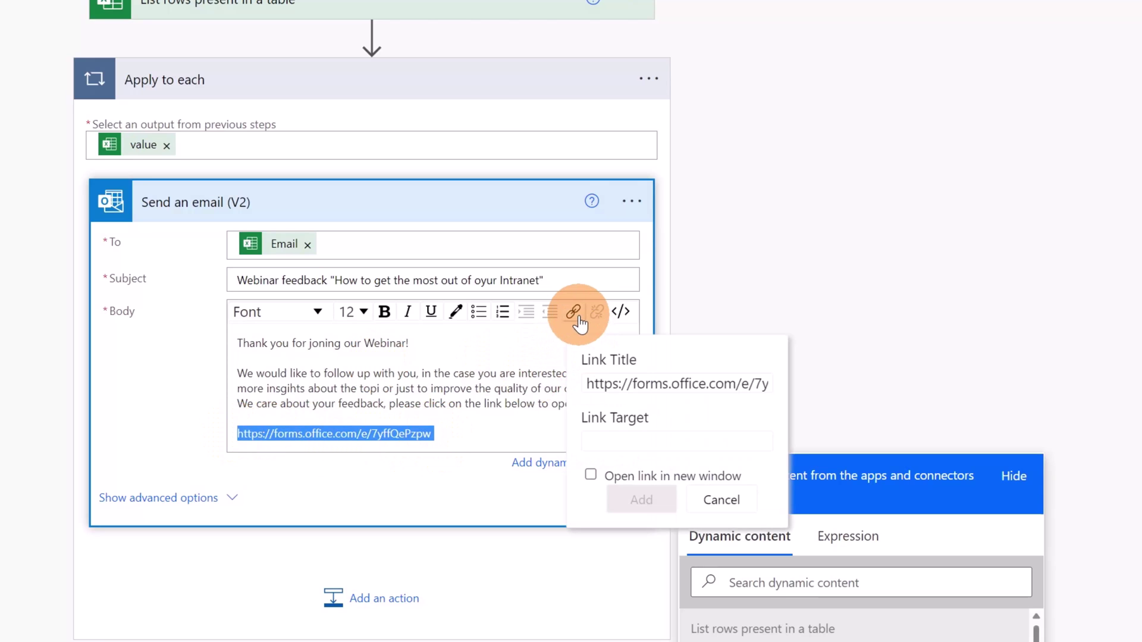
{"action": "left_click", "coordinate": [643, 440]}
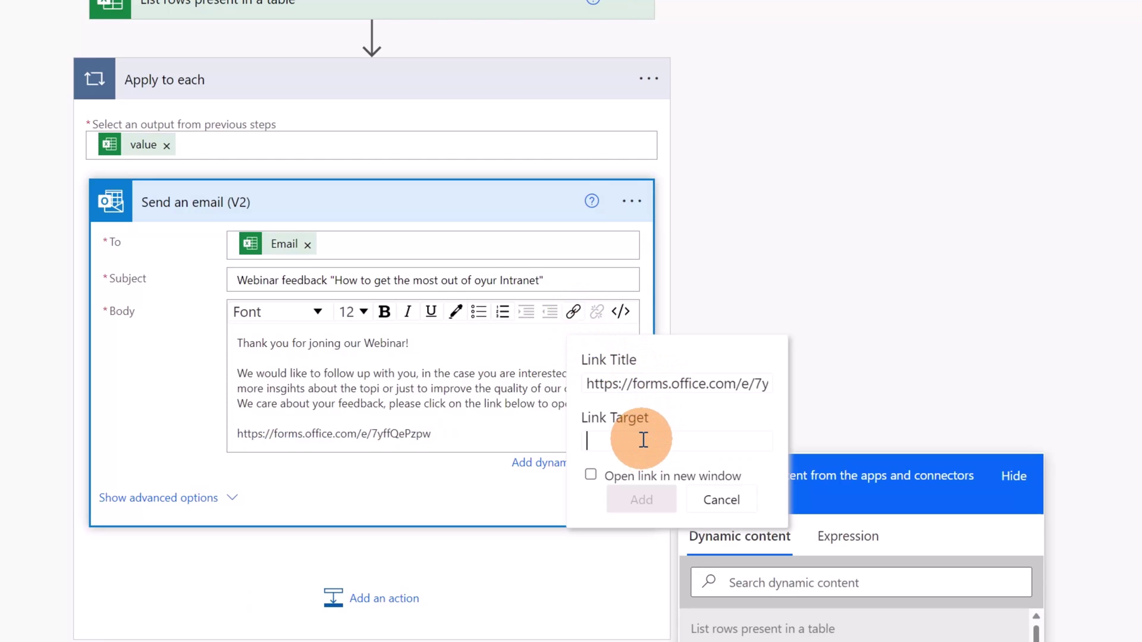
{"action": "key", "text": "ctrl+v"}
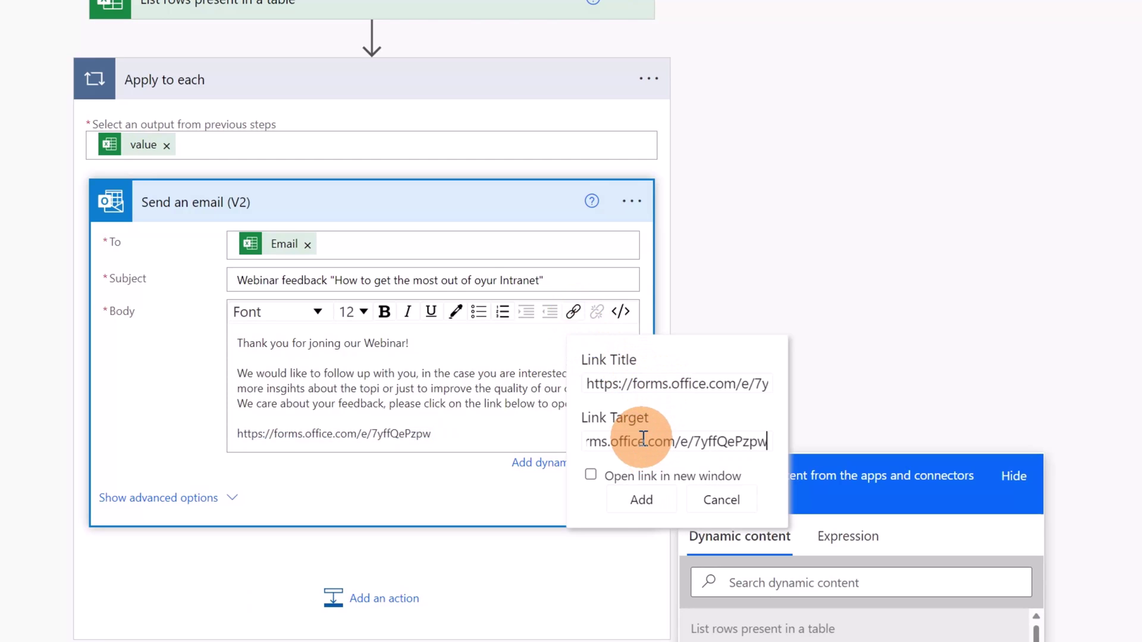
{"action": "left_click", "coordinate": [608, 483]}
{"action": "left_click", "coordinate": [638, 501]}
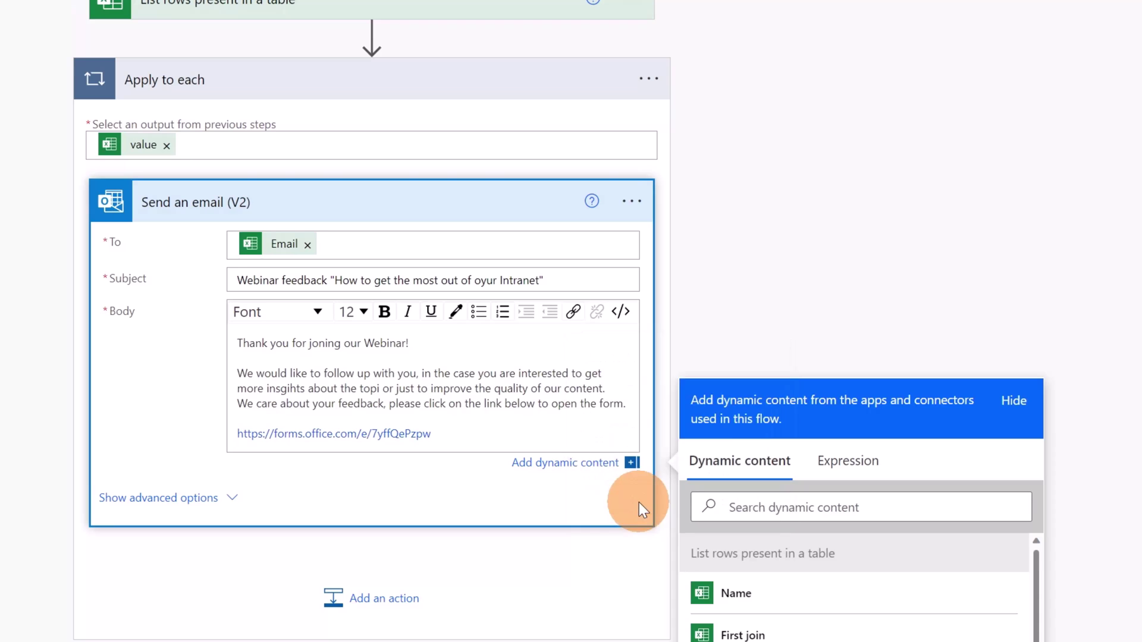
{"action": "left_click", "coordinate": [496, 432]}
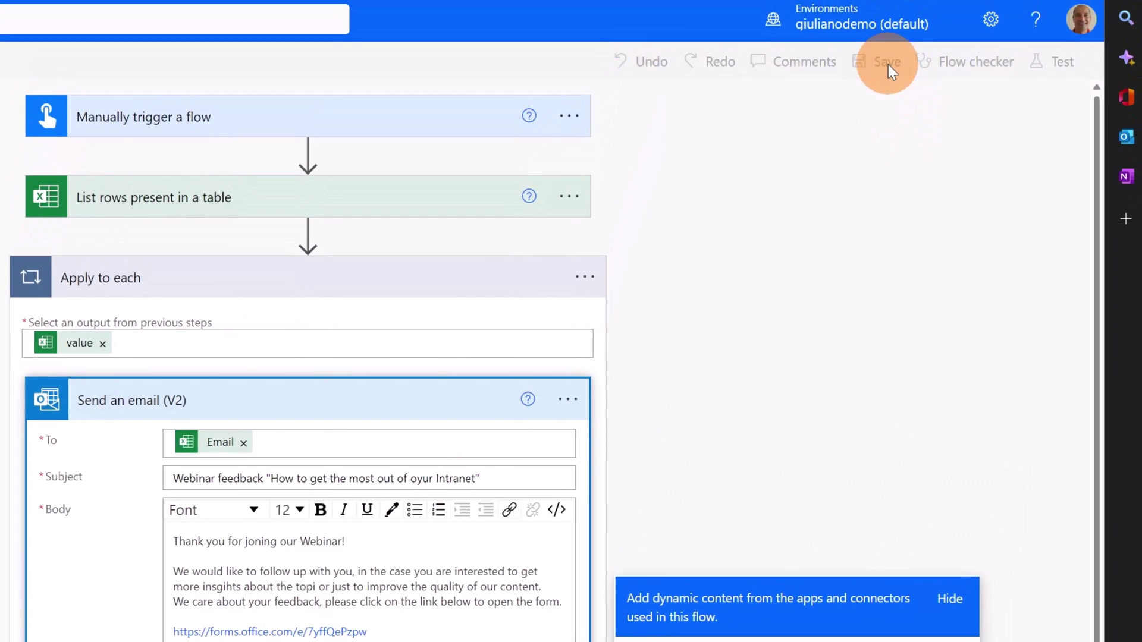
Step: Save the Follow Up After Webinar flow and run a manual test, accepting its connections
{"action": "left_click", "coordinate": [887, 63]}
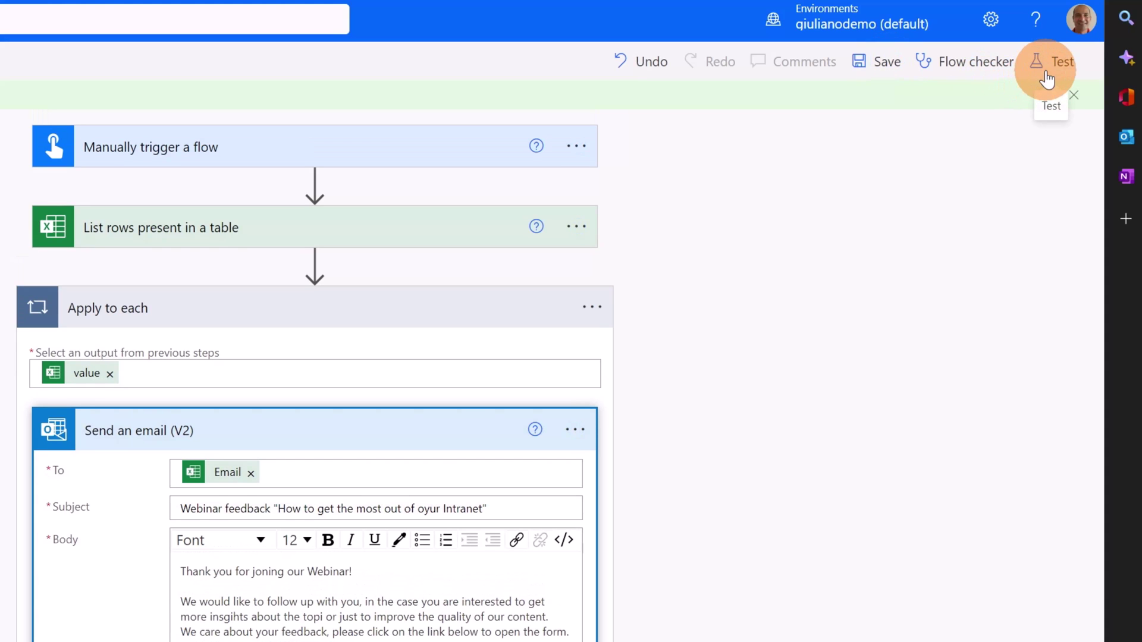
{"action": "left_click", "coordinate": [1047, 77]}
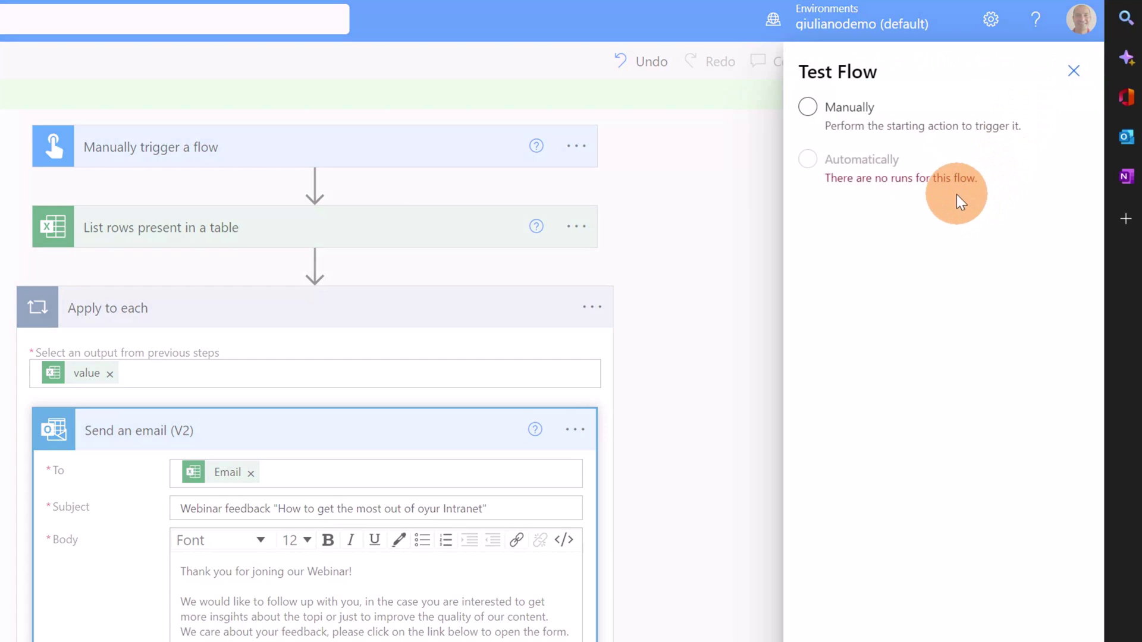
{"action": "left_click", "coordinate": [811, 97]}
{"action": "left_click", "coordinate": [817, 601]}
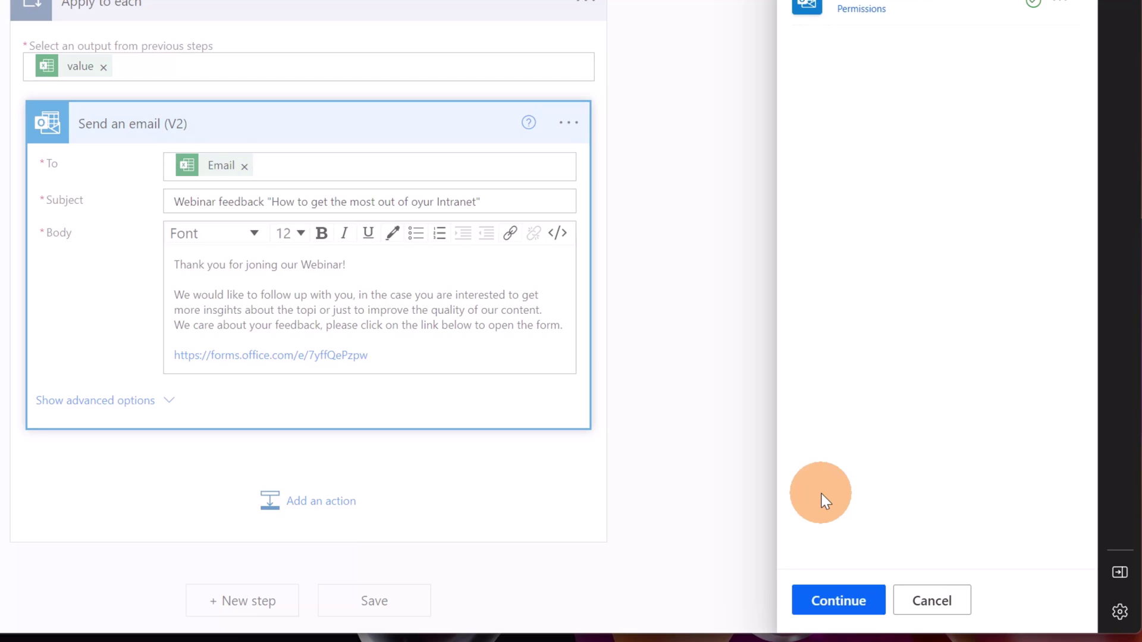
{"action": "left_click", "coordinate": [822, 600]}
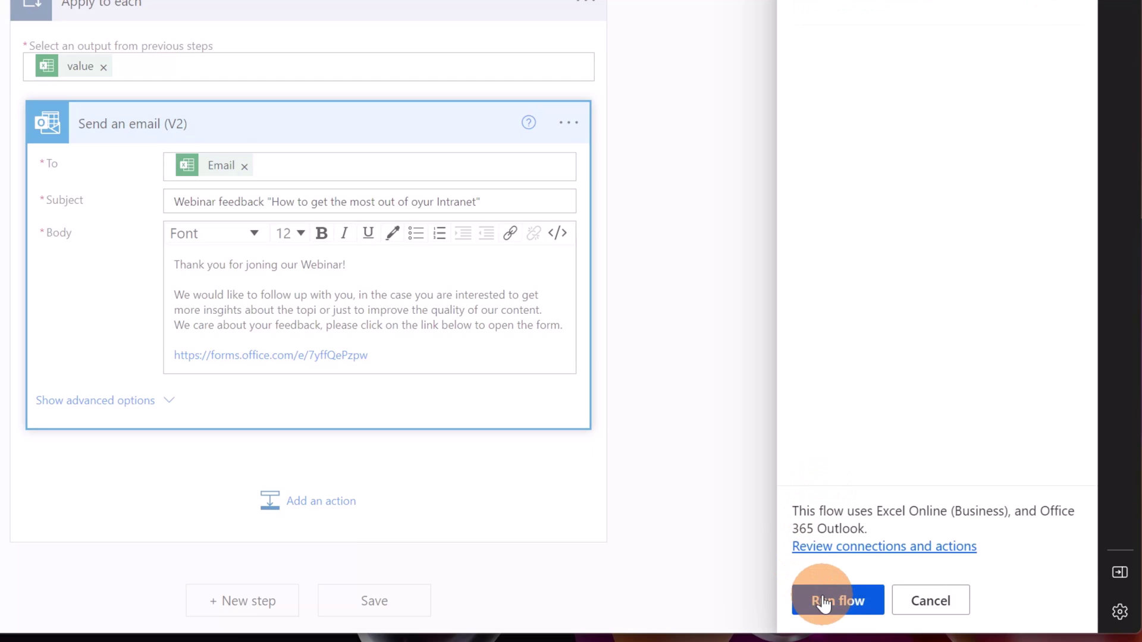
{"action": "left_click", "coordinate": [823, 601]}
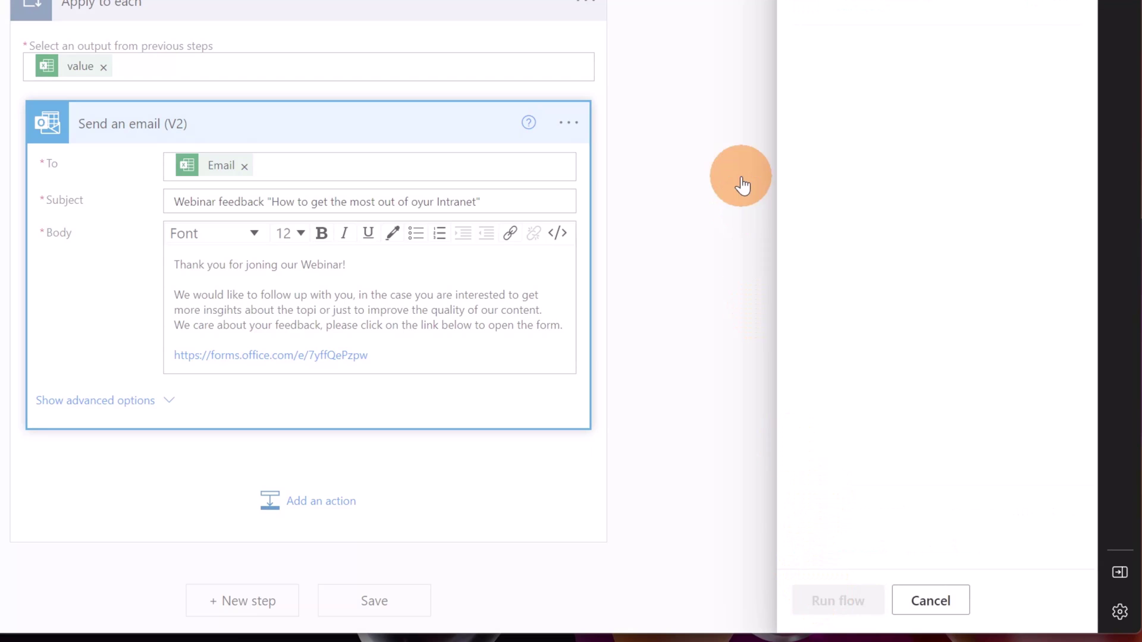
{"action": "left_click", "coordinate": [830, 602]}
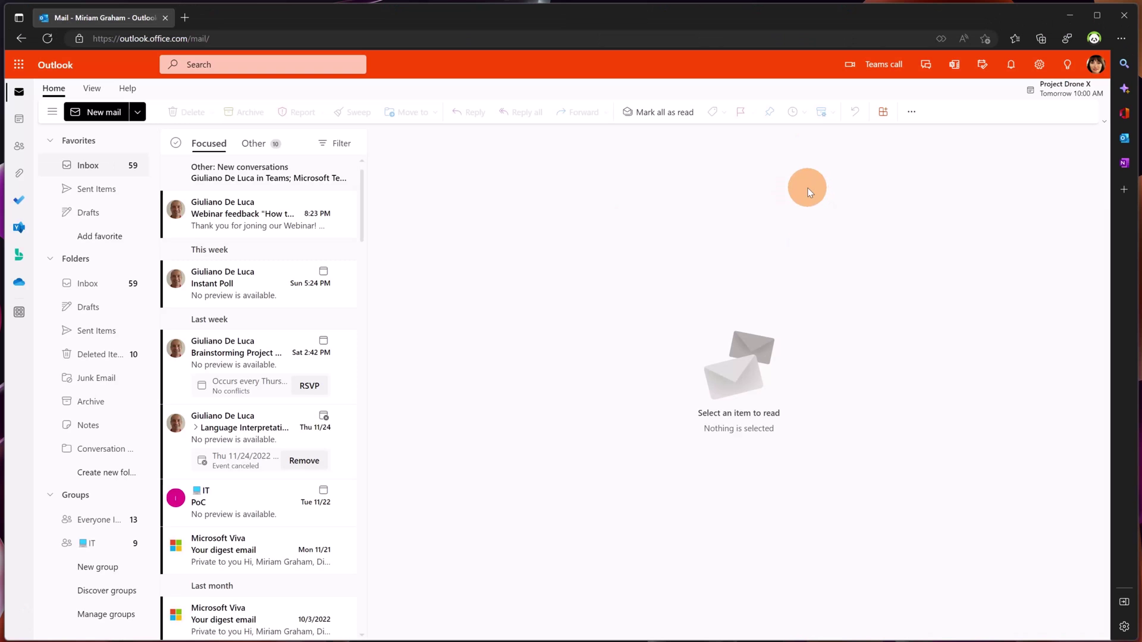
Step: Confirm which mailbox is signed in, then open the Webinar feedback email from the inbox
{"action": "left_click", "coordinate": [1095, 64]}
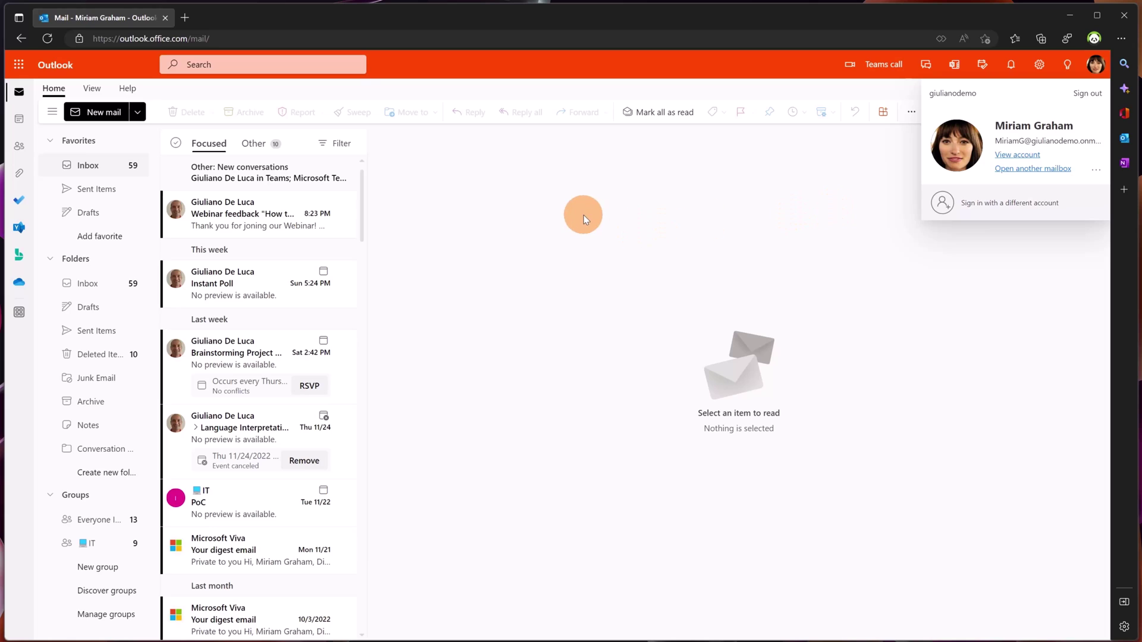
{"action": "left_click", "coordinate": [583, 215]}
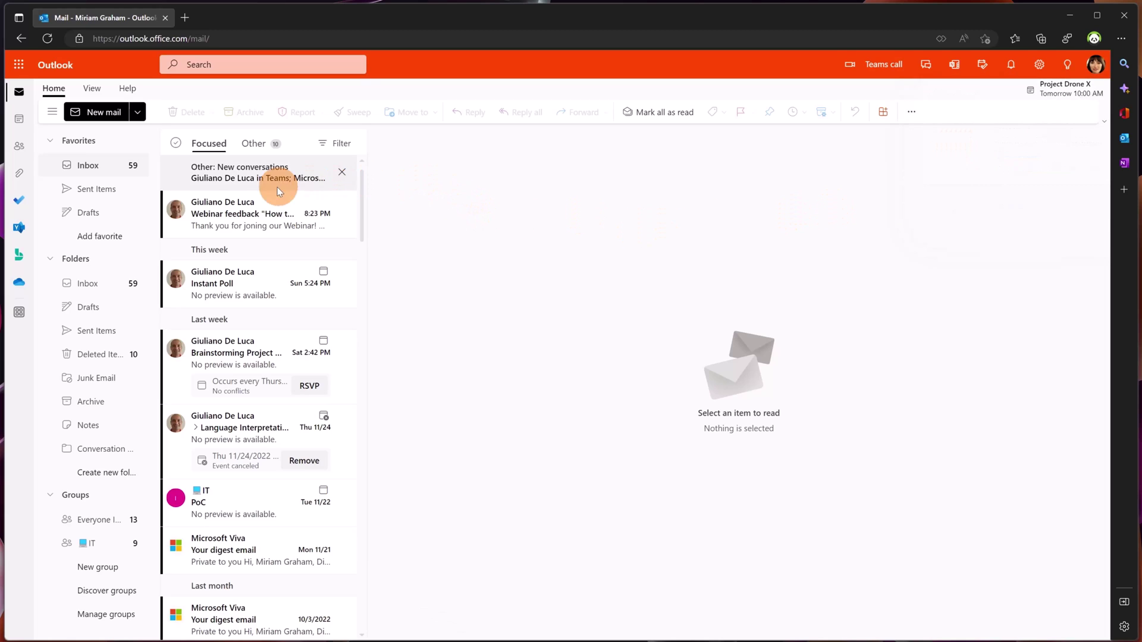
{"action": "left_click", "coordinate": [226, 214]}
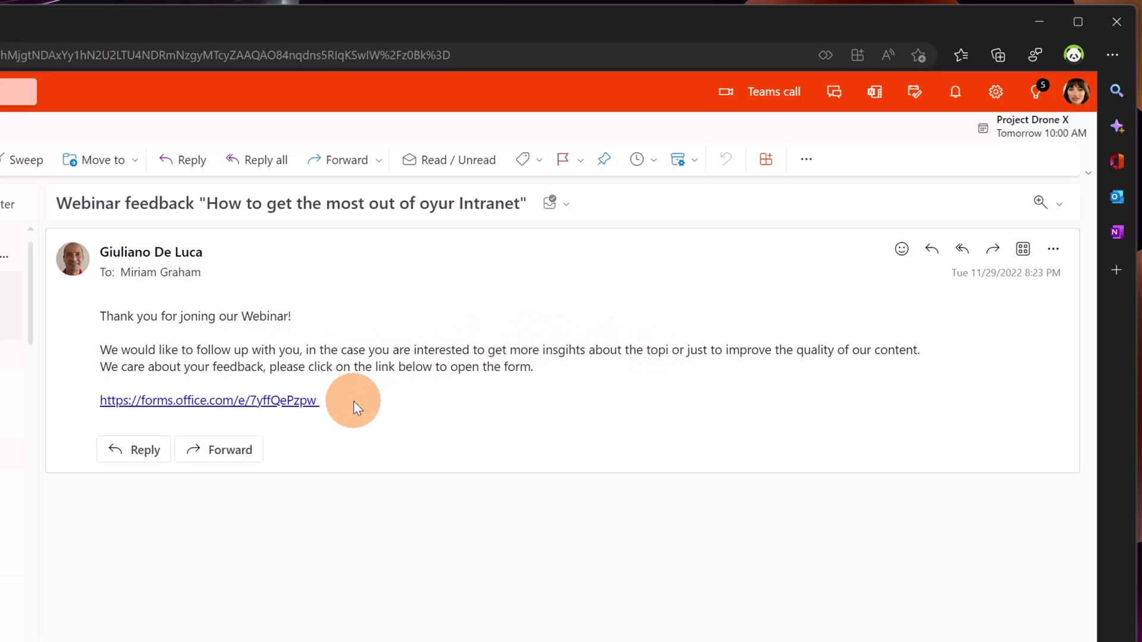
Step: Open the webinar feedback form from the email link; rate question 1 four stars, question 2 five stars
{"action": "left_click", "coordinate": [245, 403]}
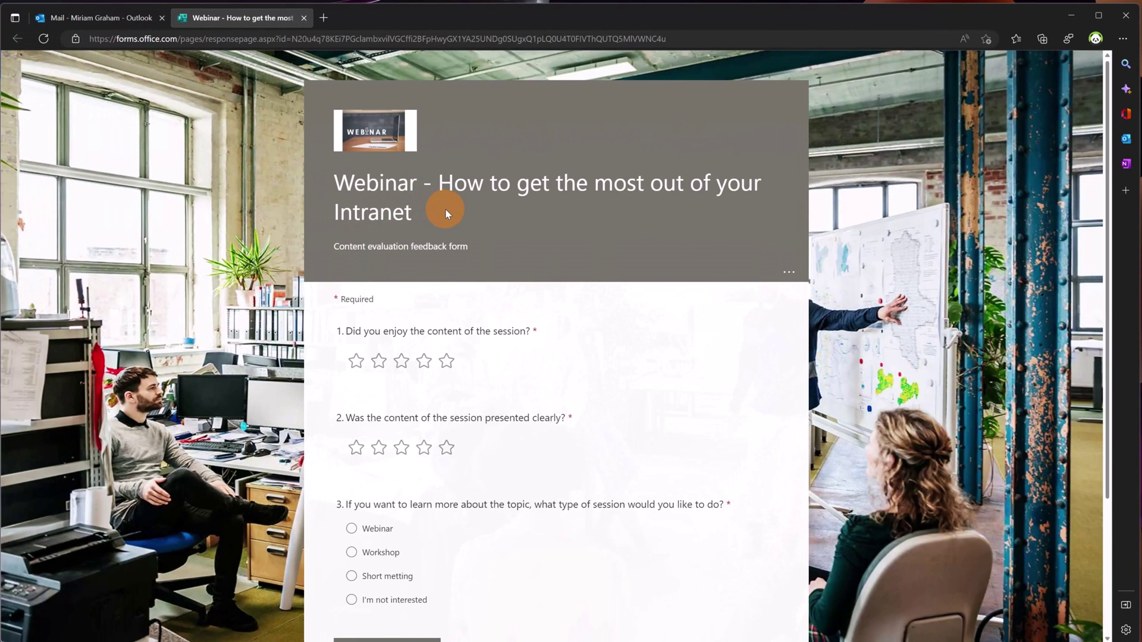
{"action": "scroll", "coordinate": [445, 210], "scroll_direction": "down", "scroll_amount": 2}
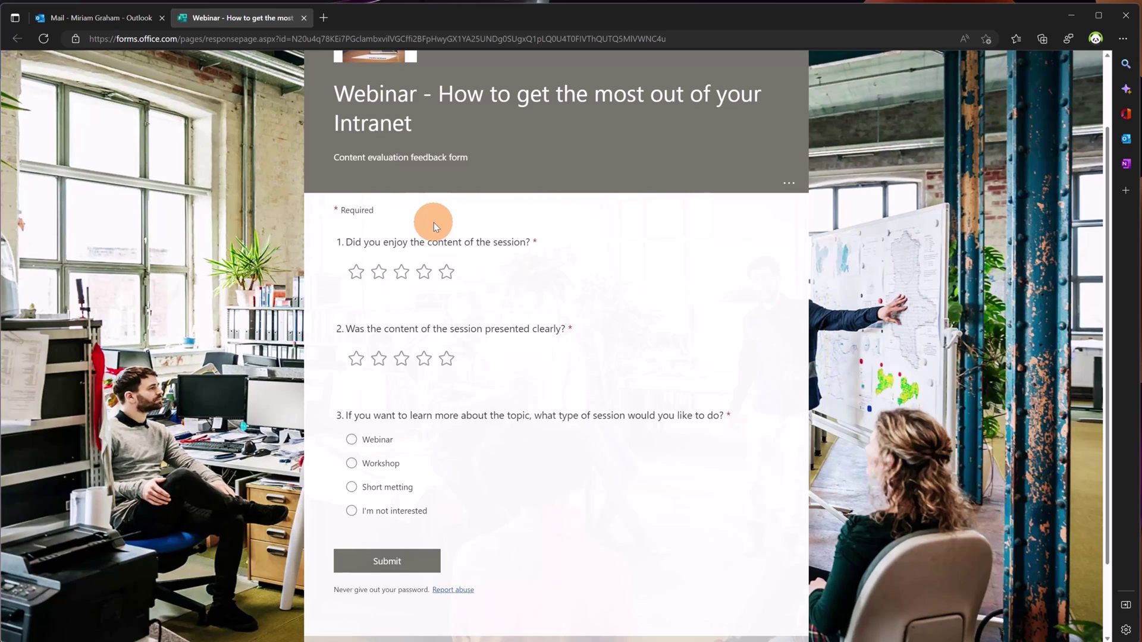
{"action": "left_click", "coordinate": [427, 274]}
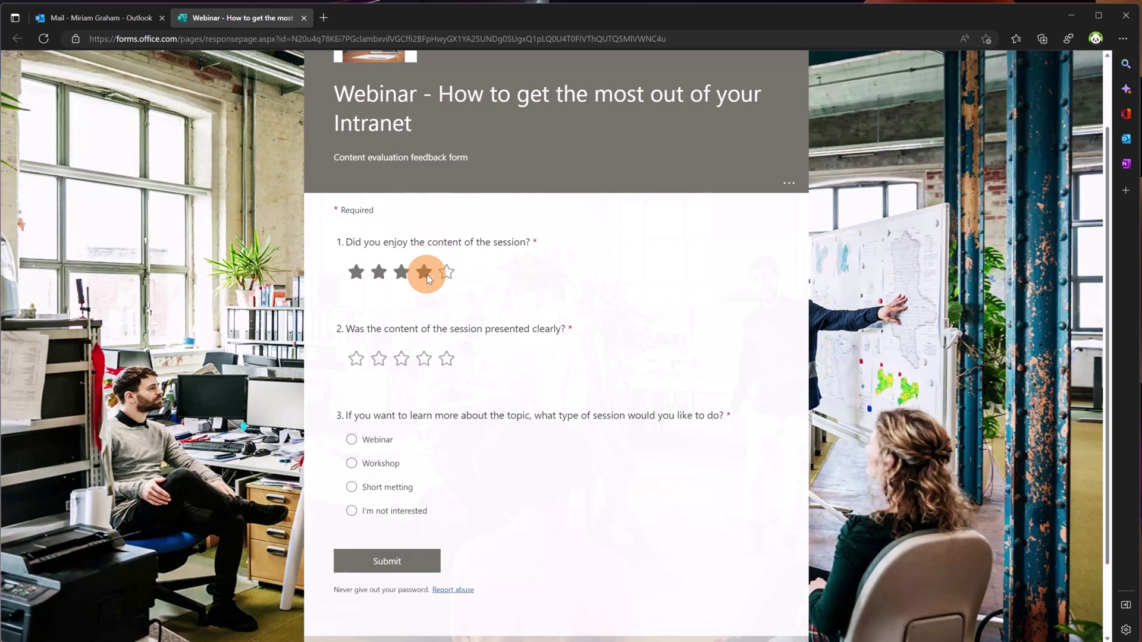
{"action": "left_click", "coordinate": [446, 358]}
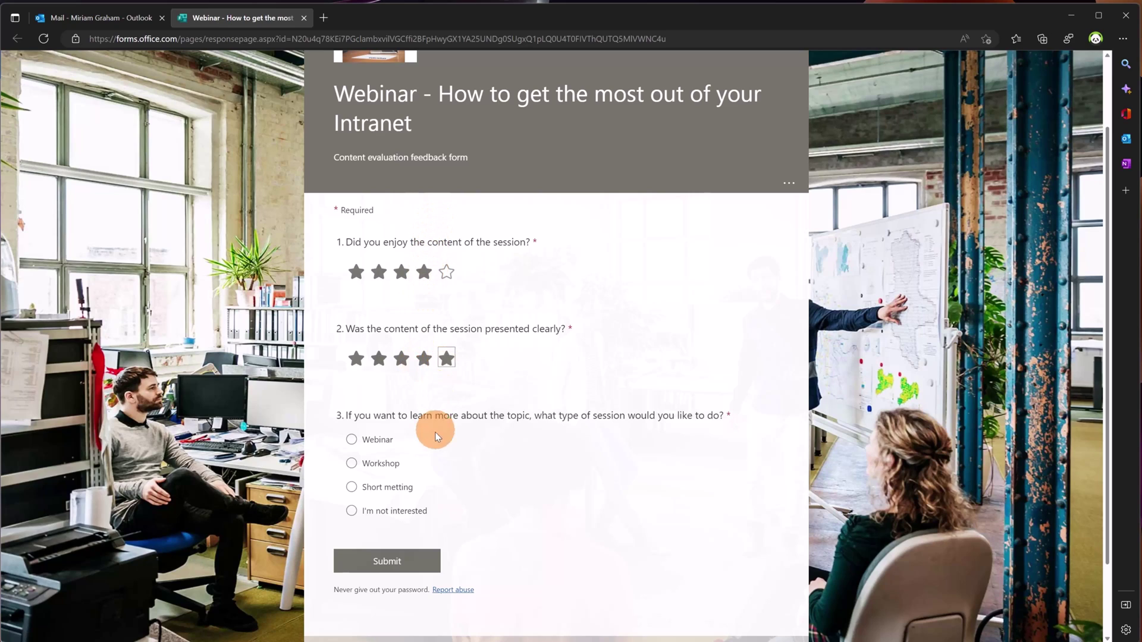